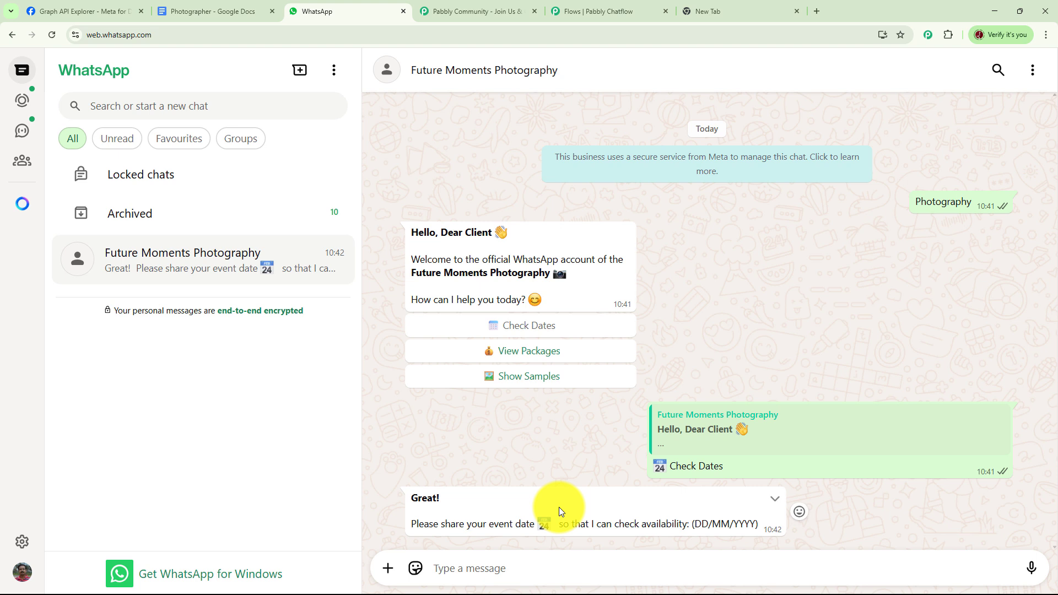
Step: Send 15/07/2025 as the event date to check availability and answer the reply with Book a Shoot
left_click(549, 571)
type("15/07/2025")
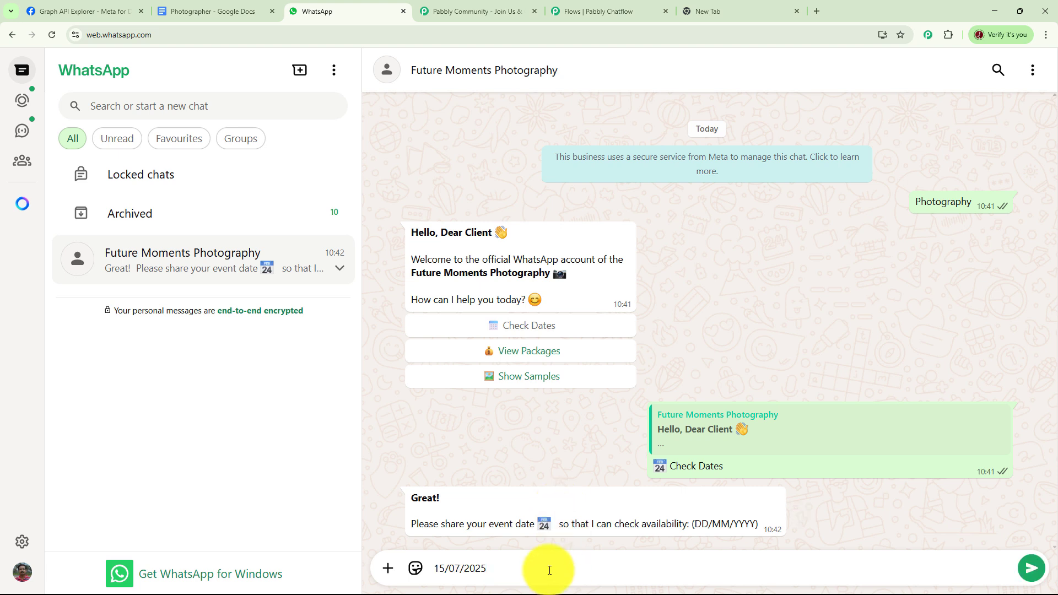
key("Return")
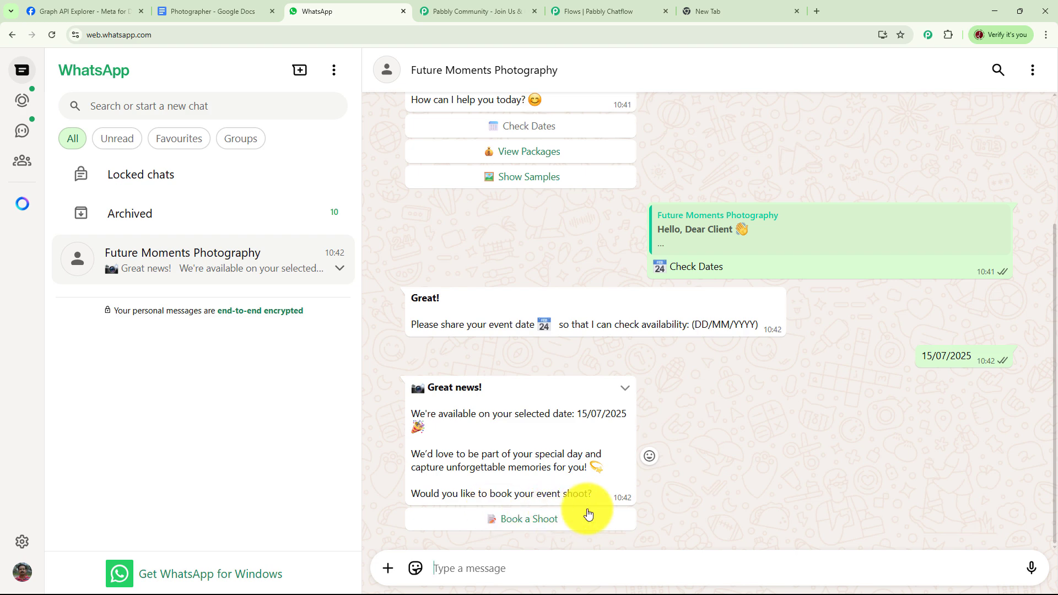
left_click(546, 525)
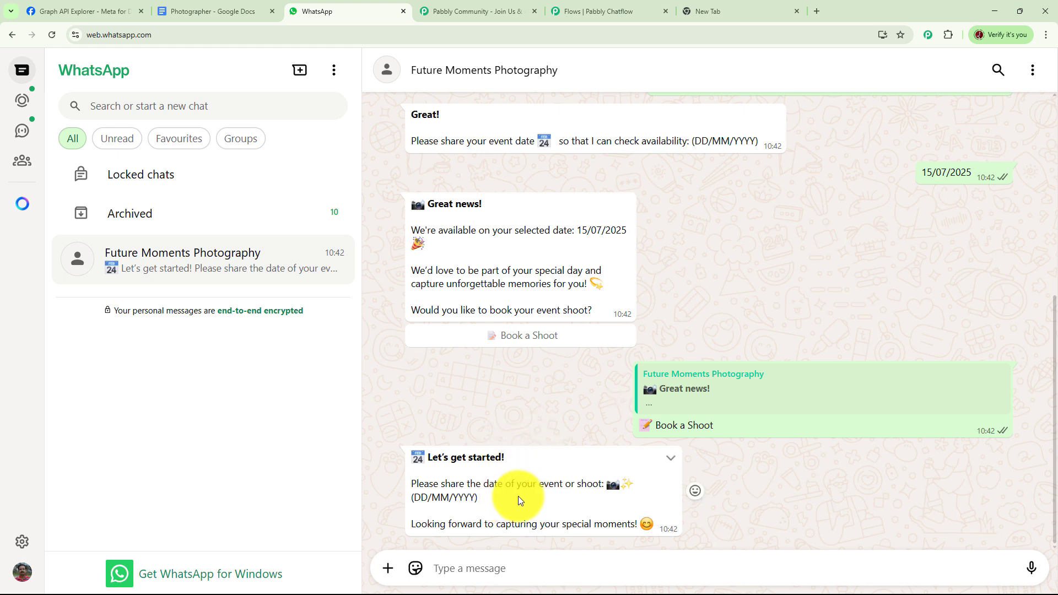
Step: Send 15/07/2025 as the shoot date to complete the booking request in the chat
left_click(500, 566)
type("15/07/2025")
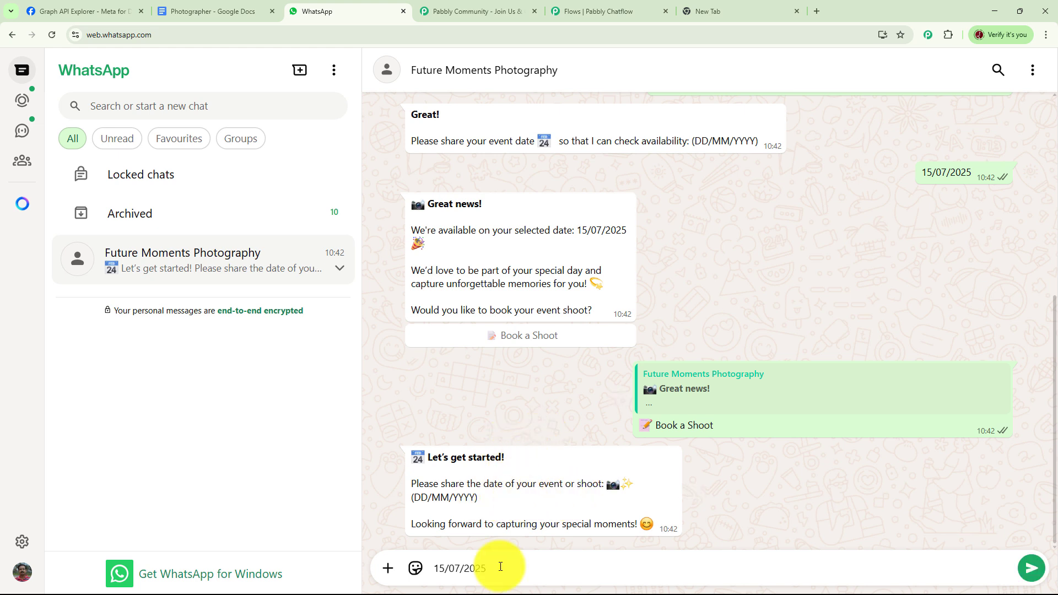
key("Return")
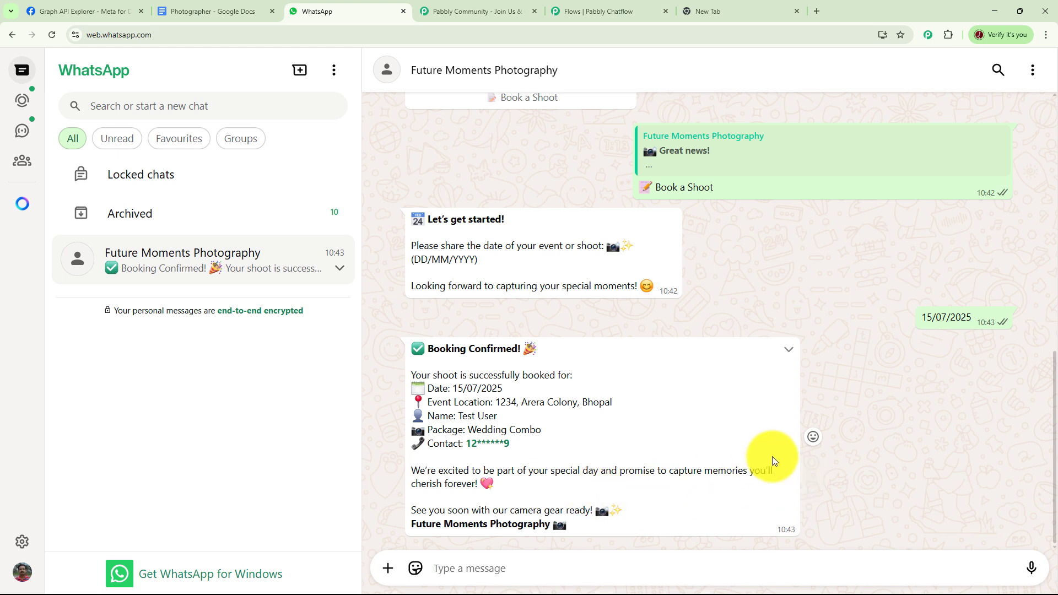
Step: Choose View Packages in the chatbot's welcome message and expand the full photography package list
scroll(772, 453, "up", 10)
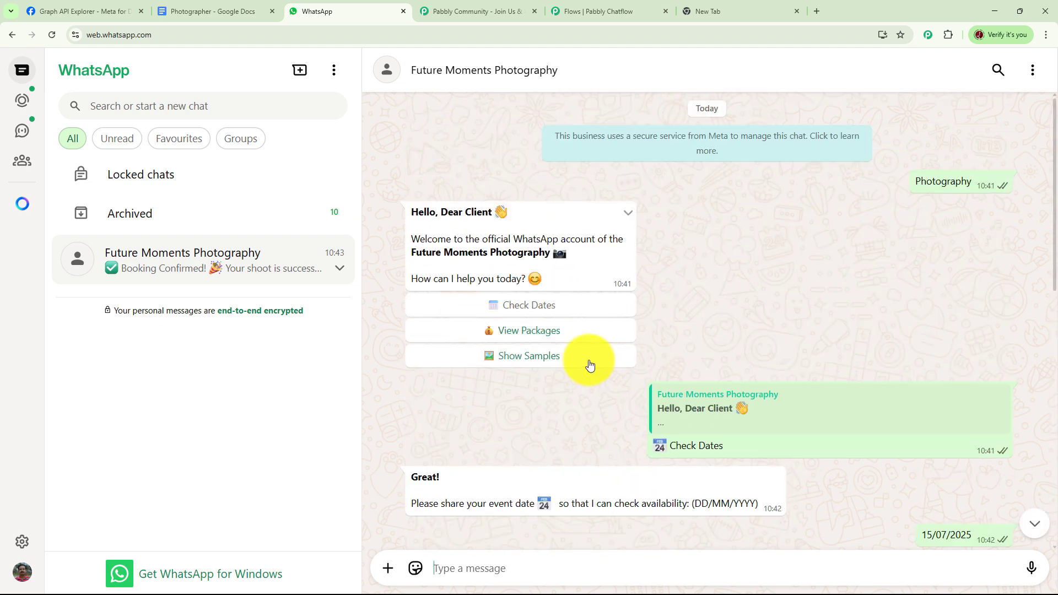
left_click(552, 332)
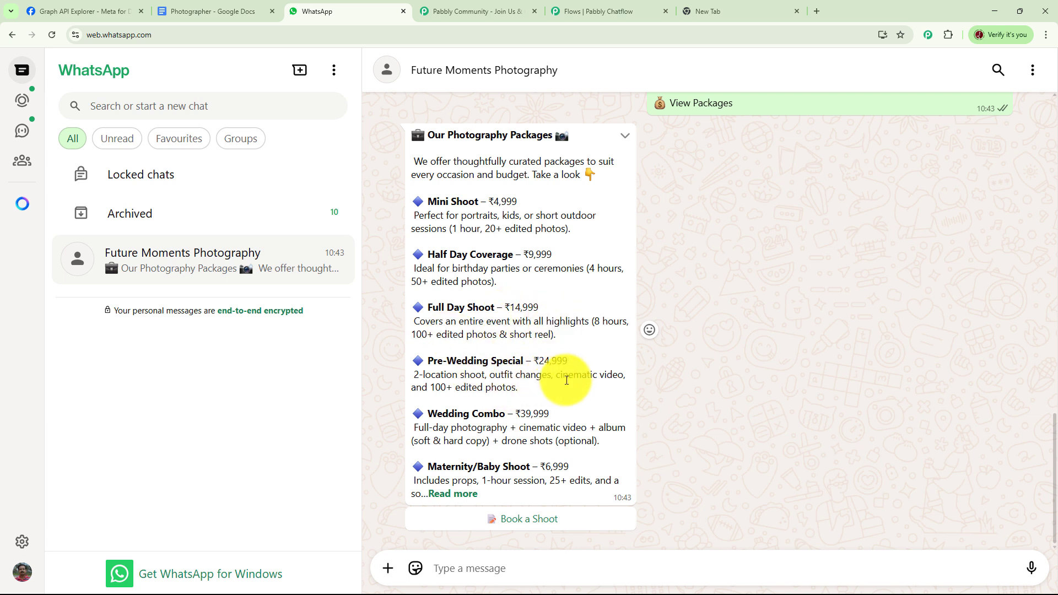
left_click(469, 494)
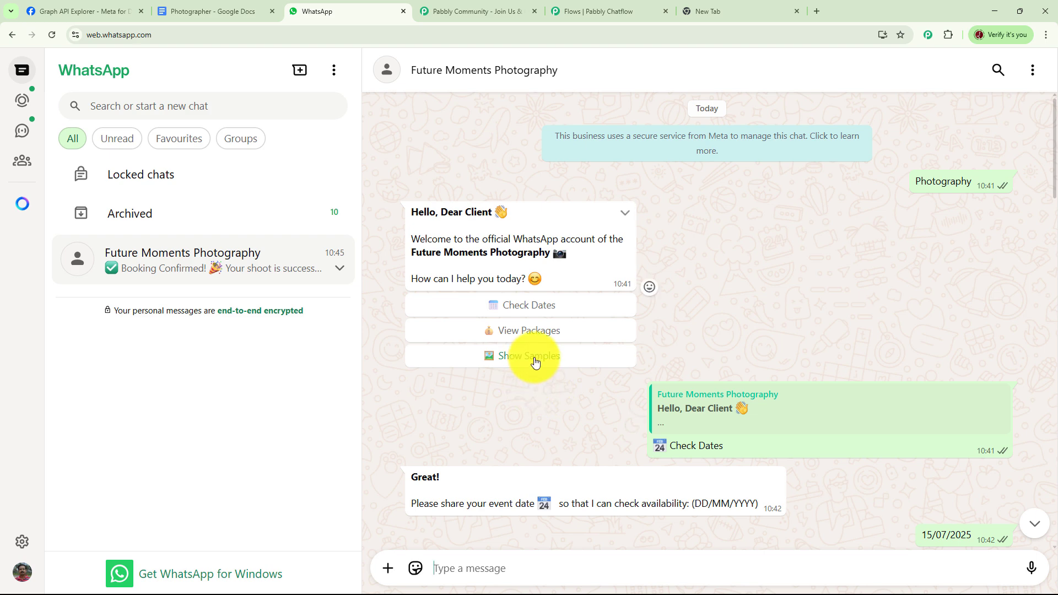
Step: Choose Show Samples in the welcome message and review the conversation back to its start
left_click(534, 359)
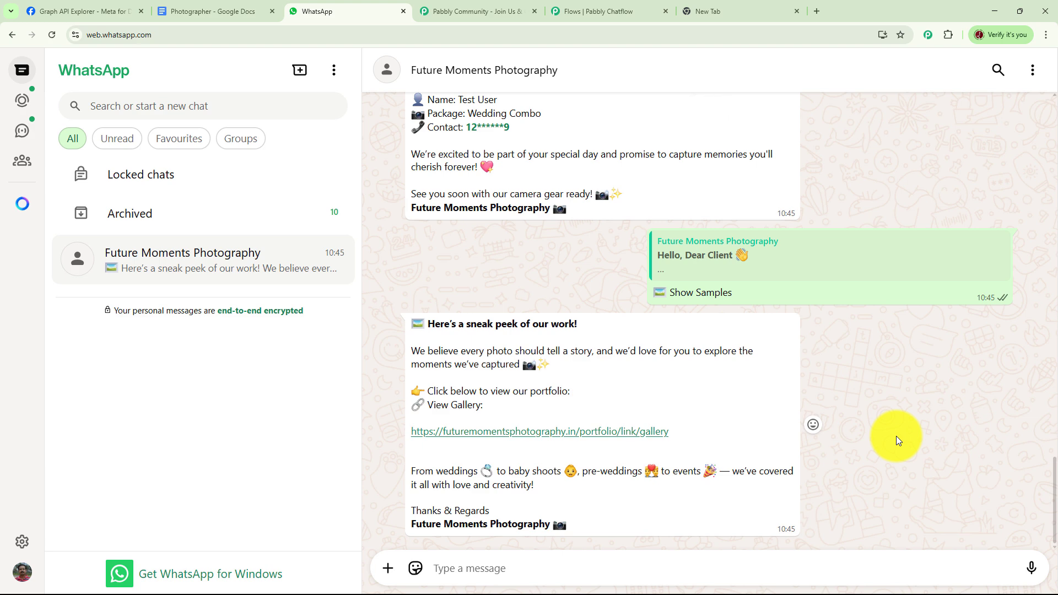
scroll(896, 435, "up", 15)
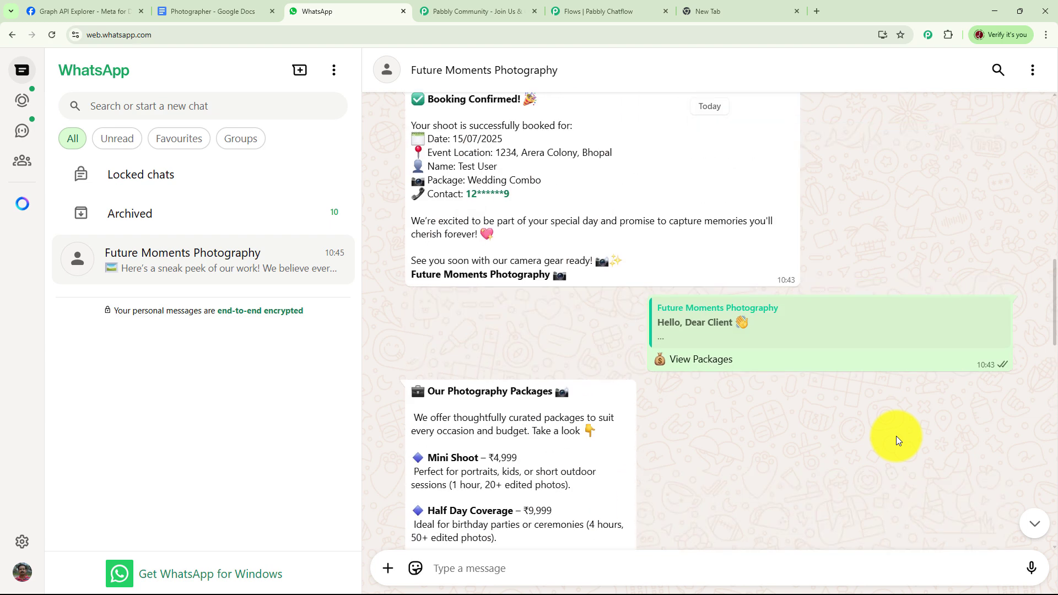
scroll(896, 436, "up", 10)
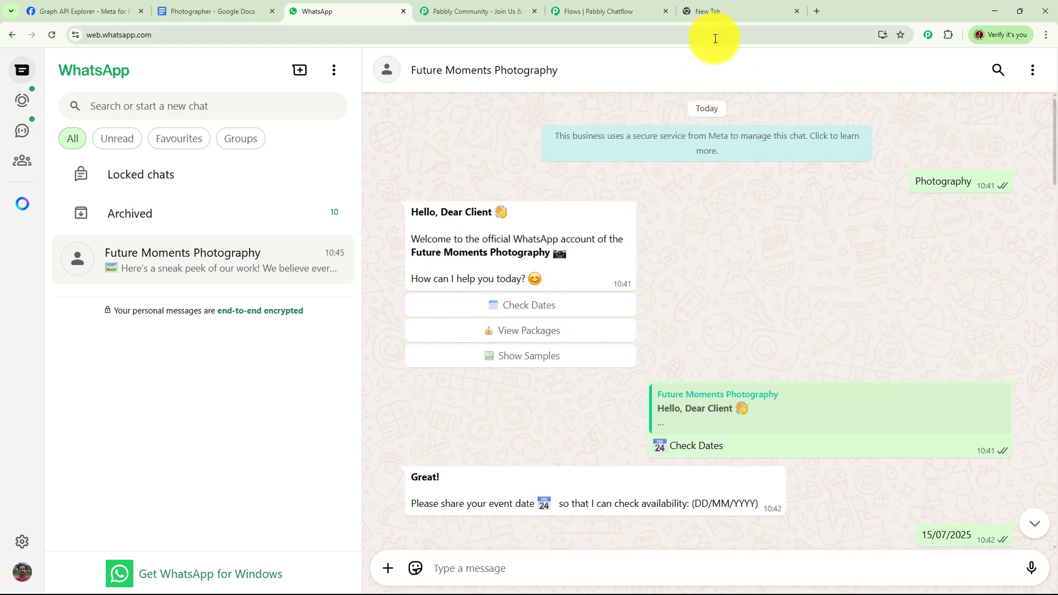
Step: Open the website pabbly.com/chatflow in the empty browser tab
left_click(720, 13)
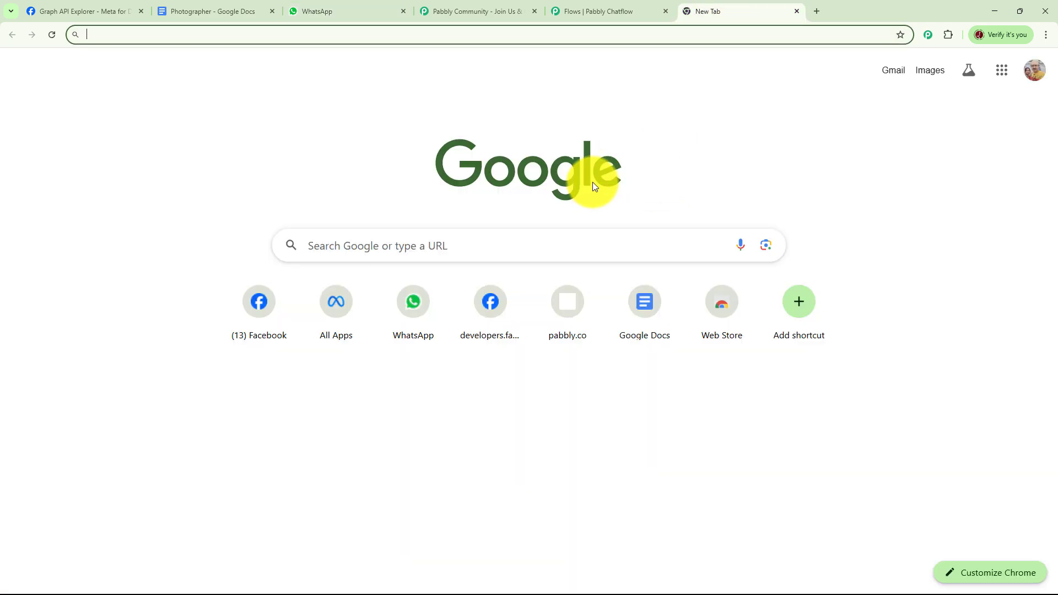
left_click(231, 35)
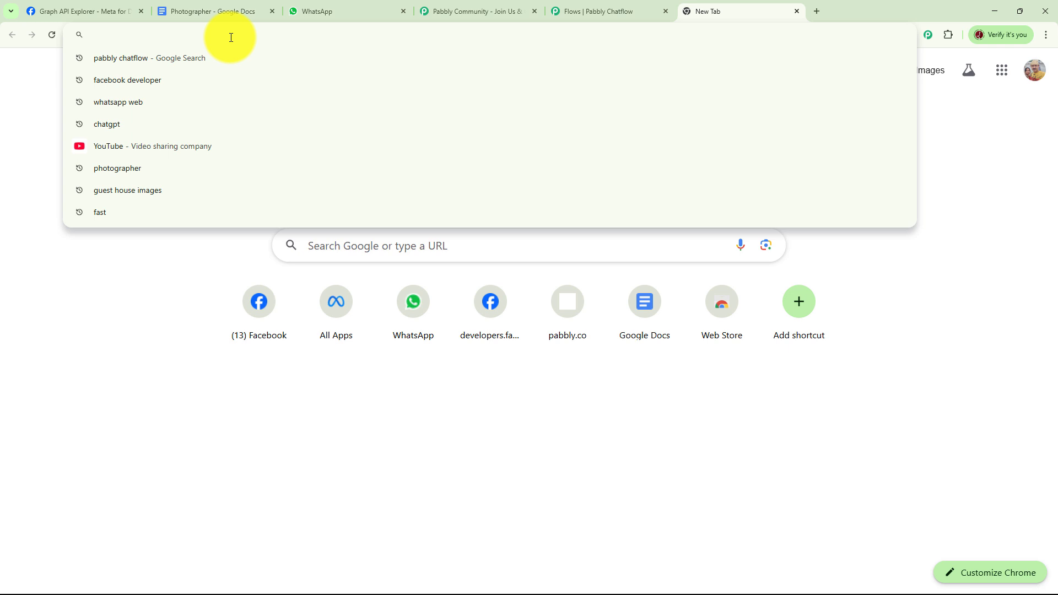
type("pabbly.")
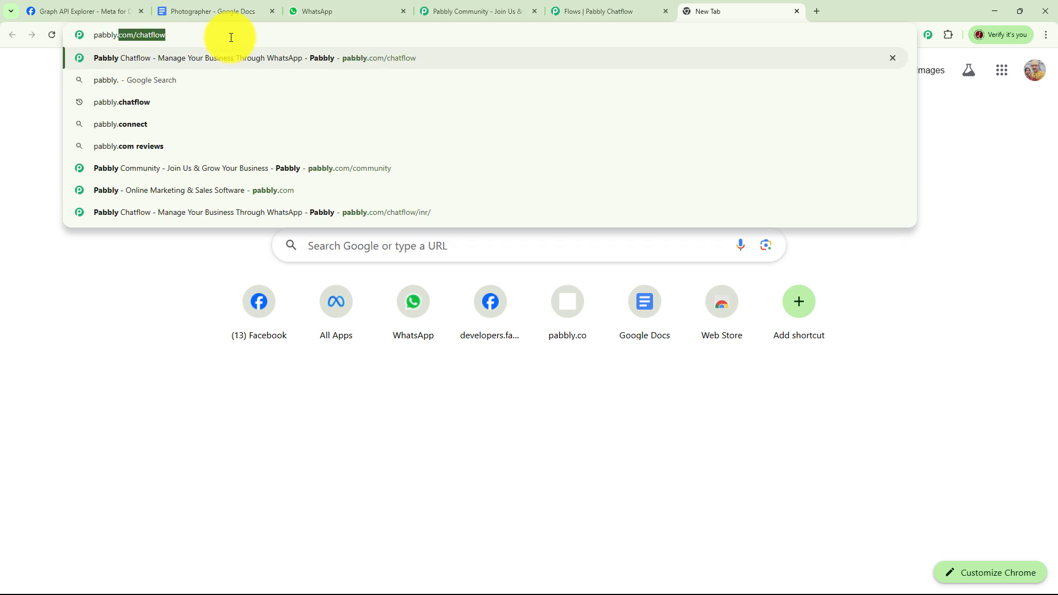
type("com/ch")
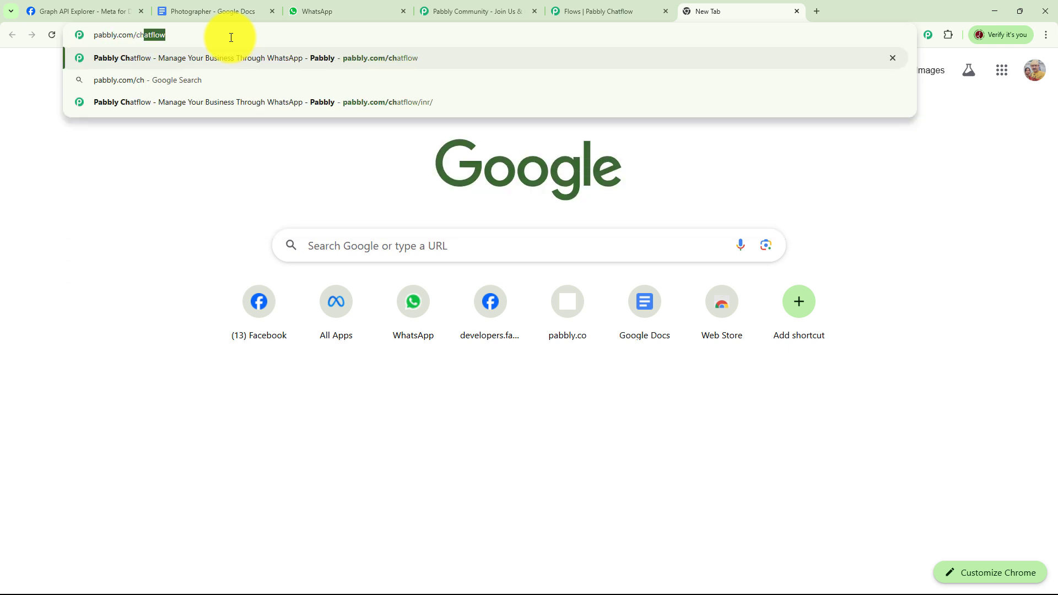
type("atflow")
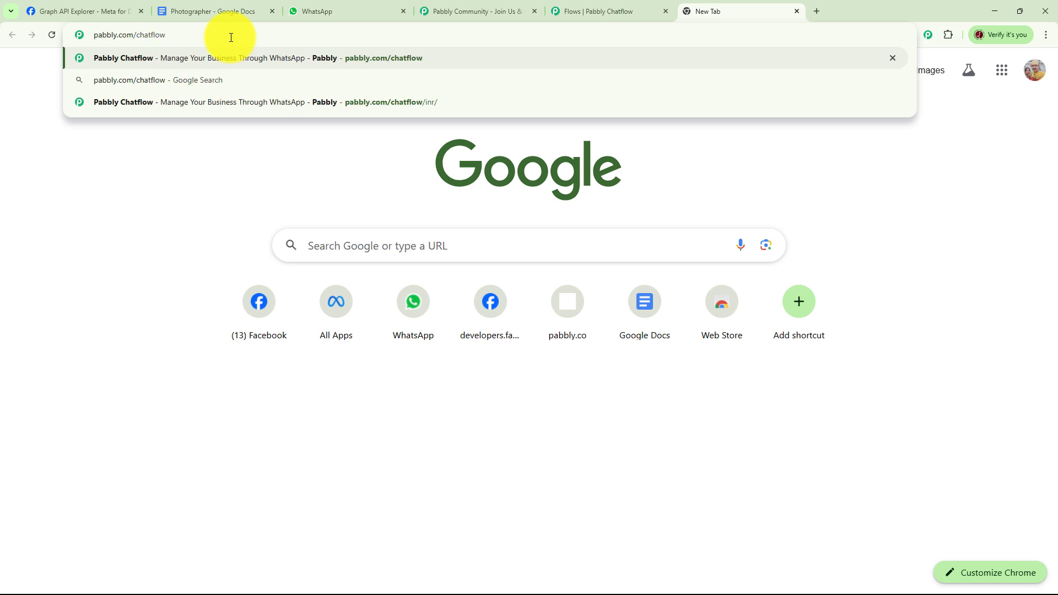
key("Return")
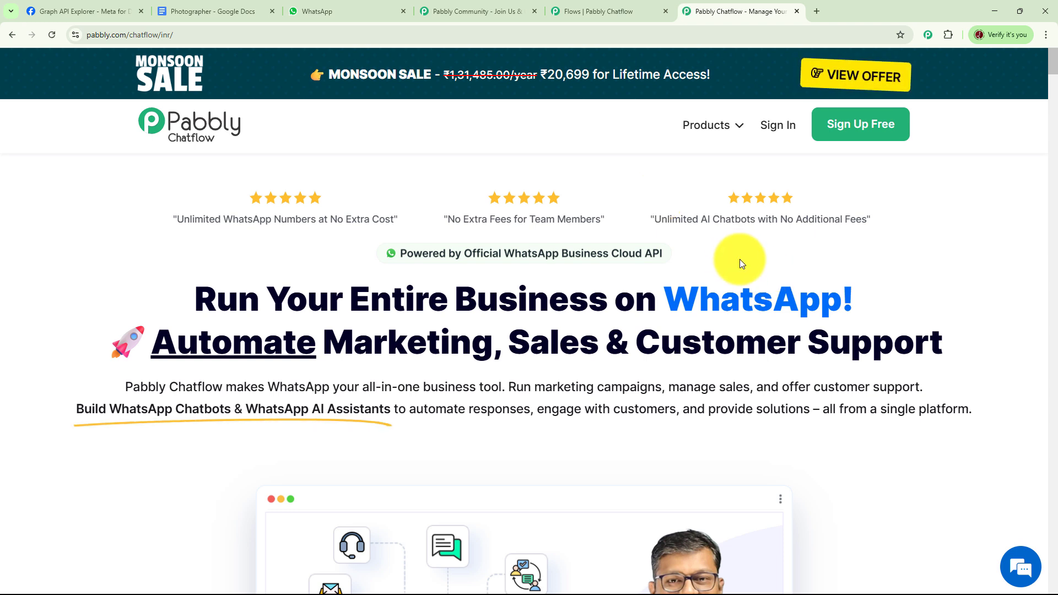
Step: Look through the Pabbly Community page, from its benefits and video use cases to the customer reviews
left_click(452, 8)
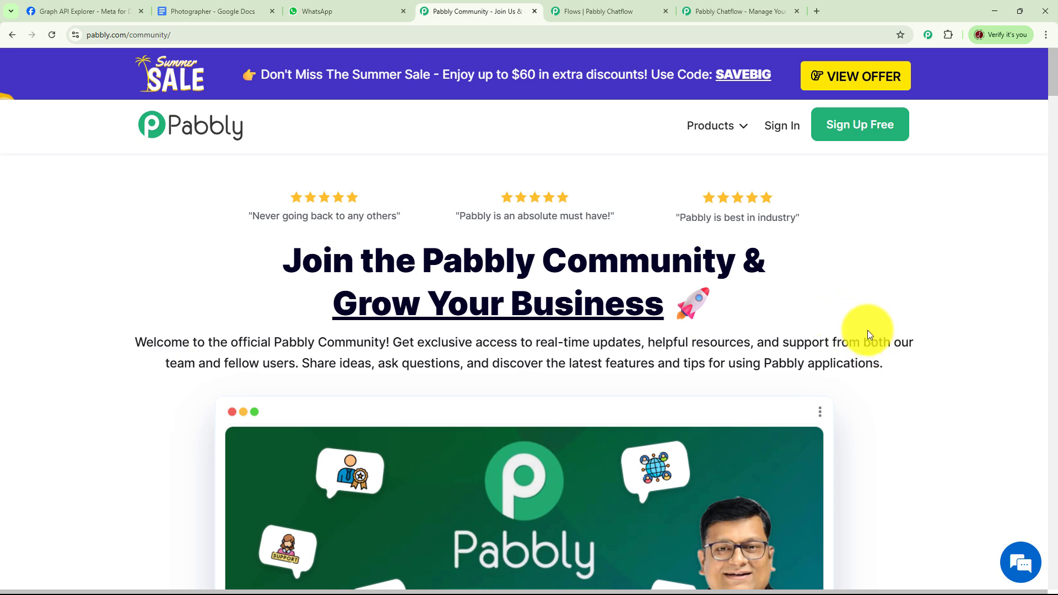
scroll(867, 328, "down", 6)
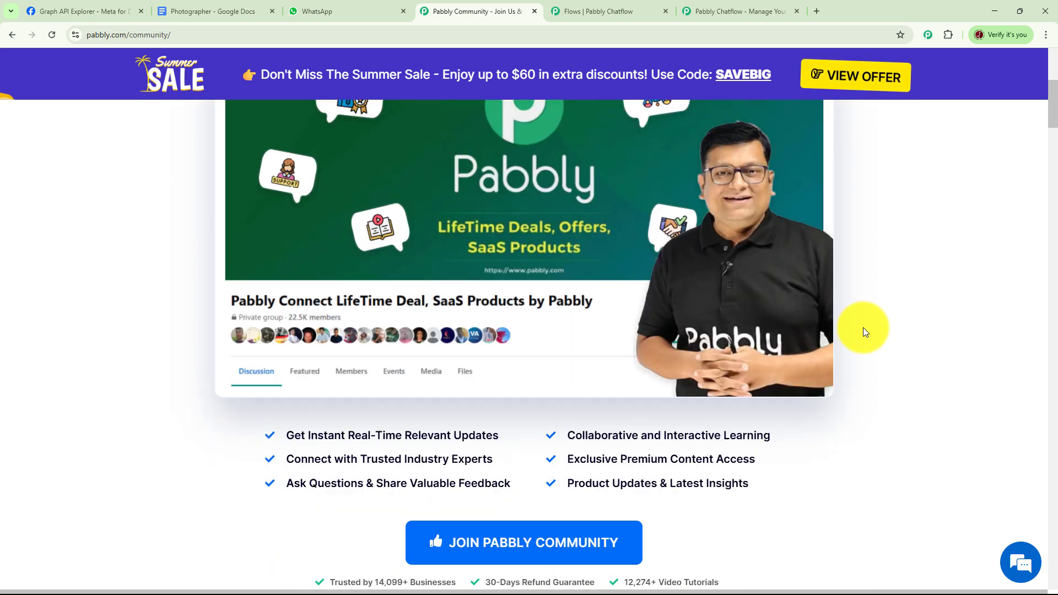
scroll(863, 327, "down", 9)
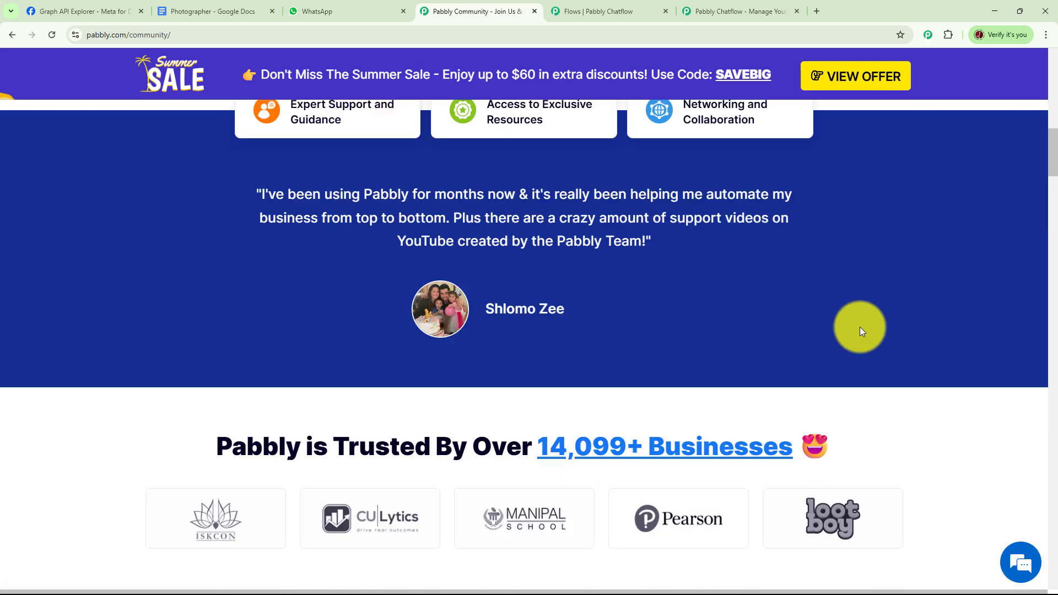
scroll(862, 329, "down", 10)
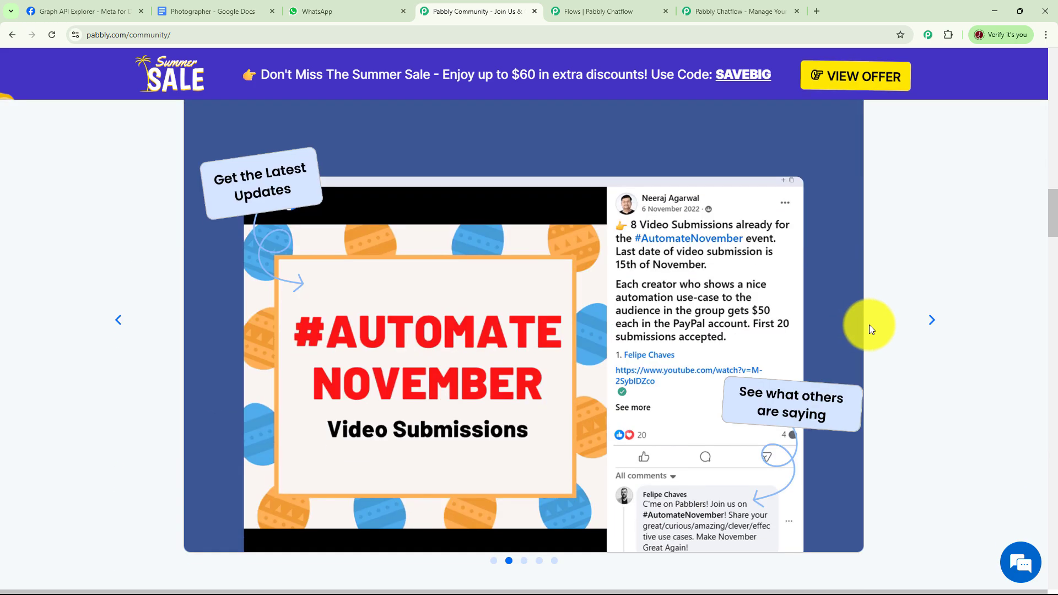
scroll(868, 326, "down", 15)
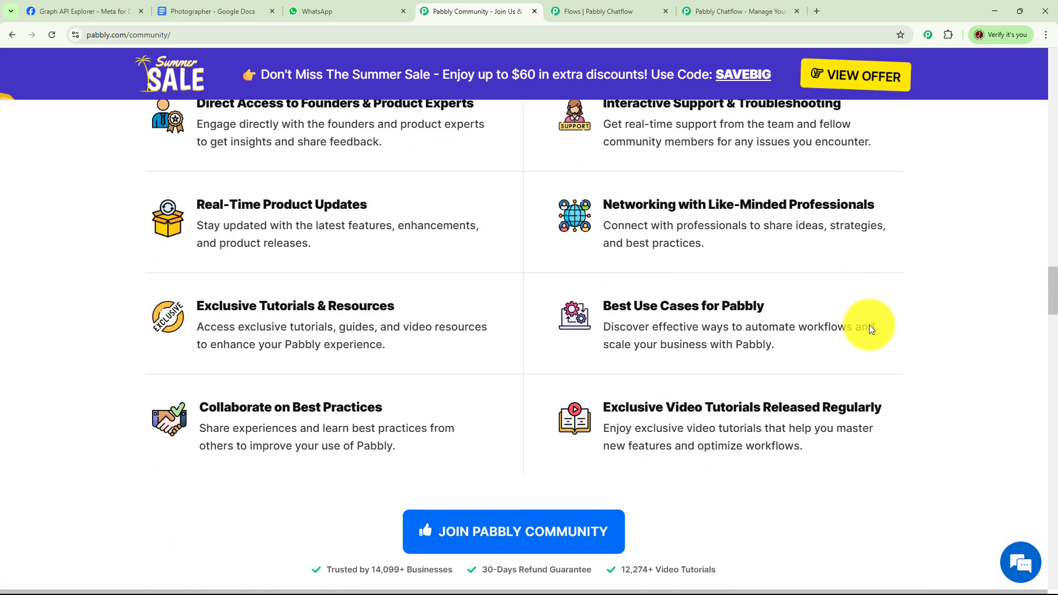
scroll(869, 326, "down", 14)
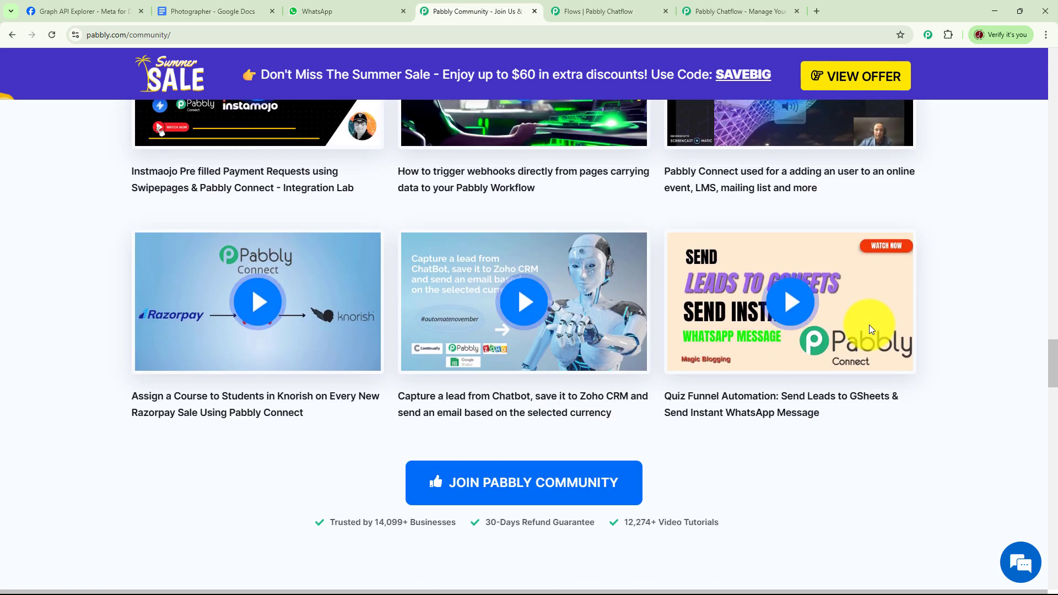
scroll(869, 329, "down", 9)
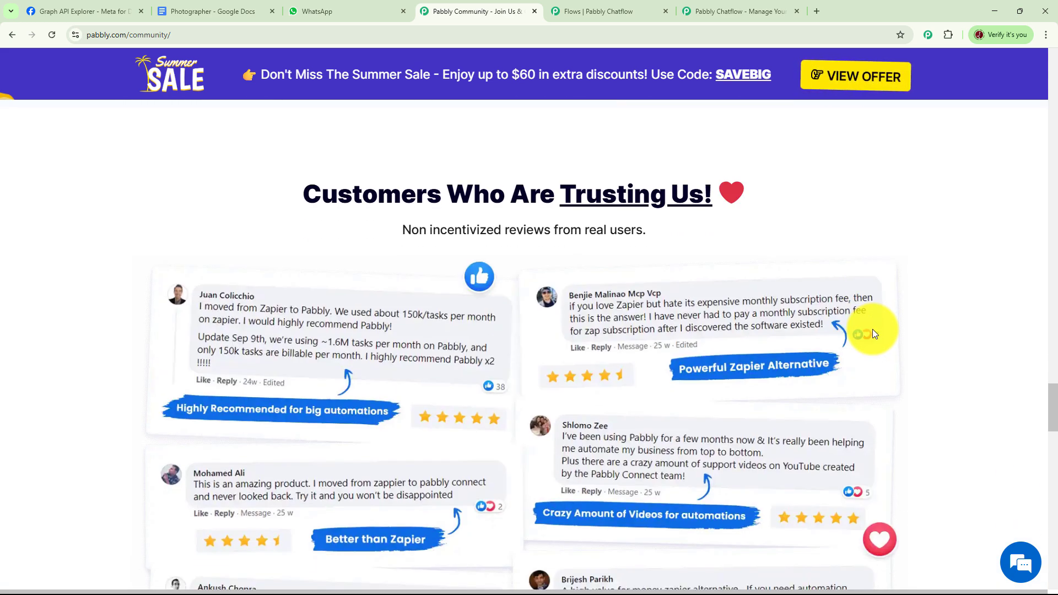
Step: Return to the Pabbly Chatflow site, sign in to the existing account and access the Pabbly Chatflow app
left_click(742, 13)
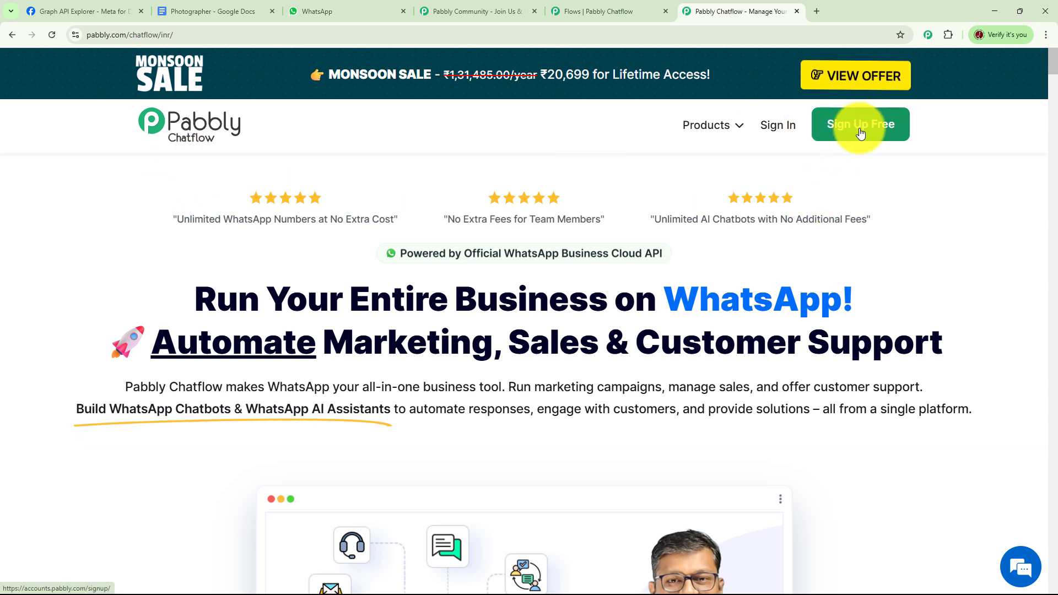
left_click(766, 126)
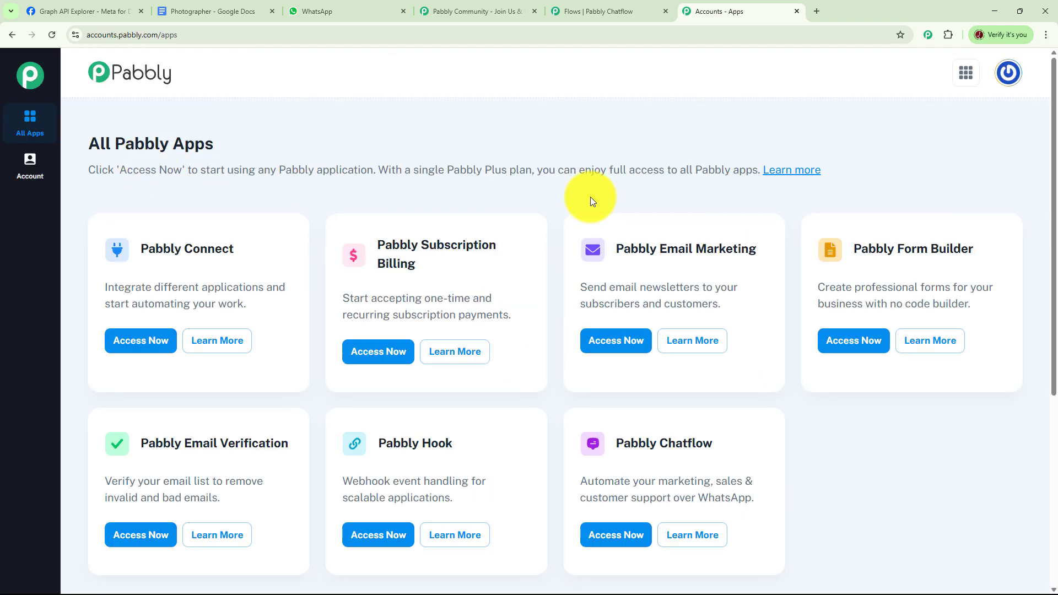
scroll(817, 316, "down", 1)
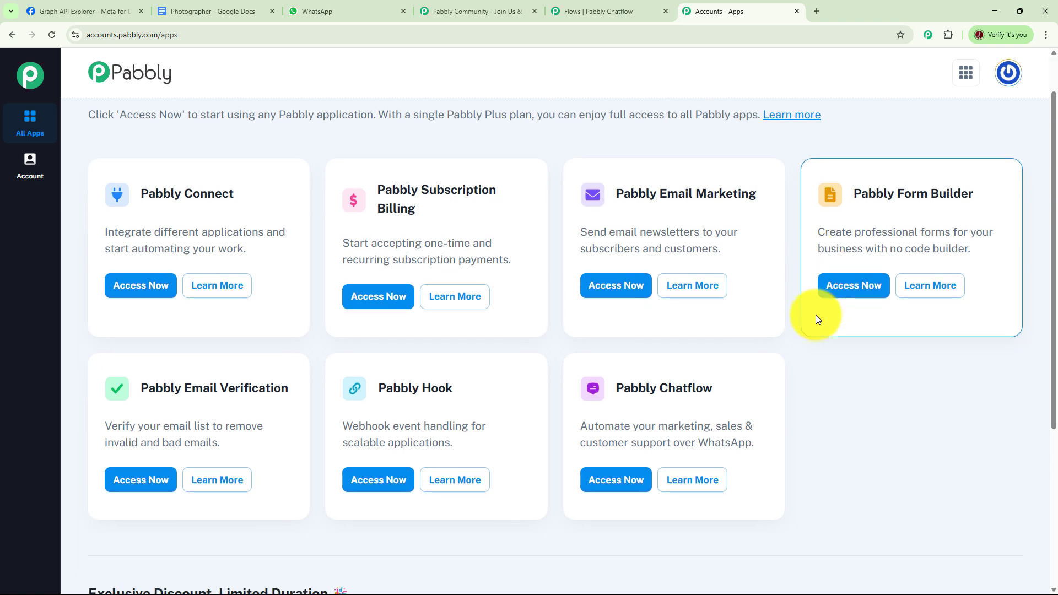
left_click(627, 481)
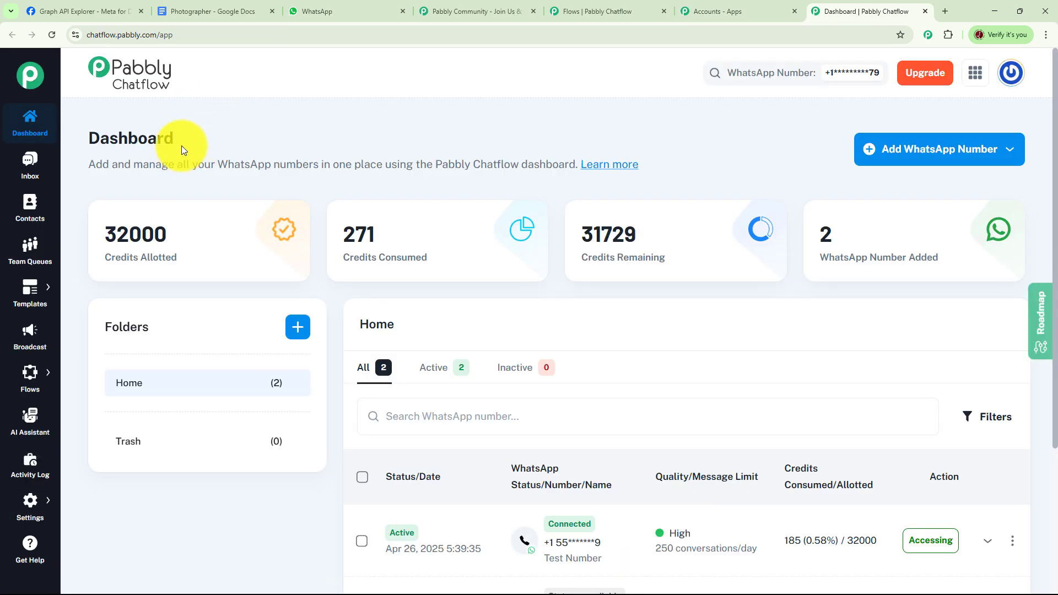
Step: Check the available connection methods for adding a WhatsApp number, without choosing one
left_click(901, 162)
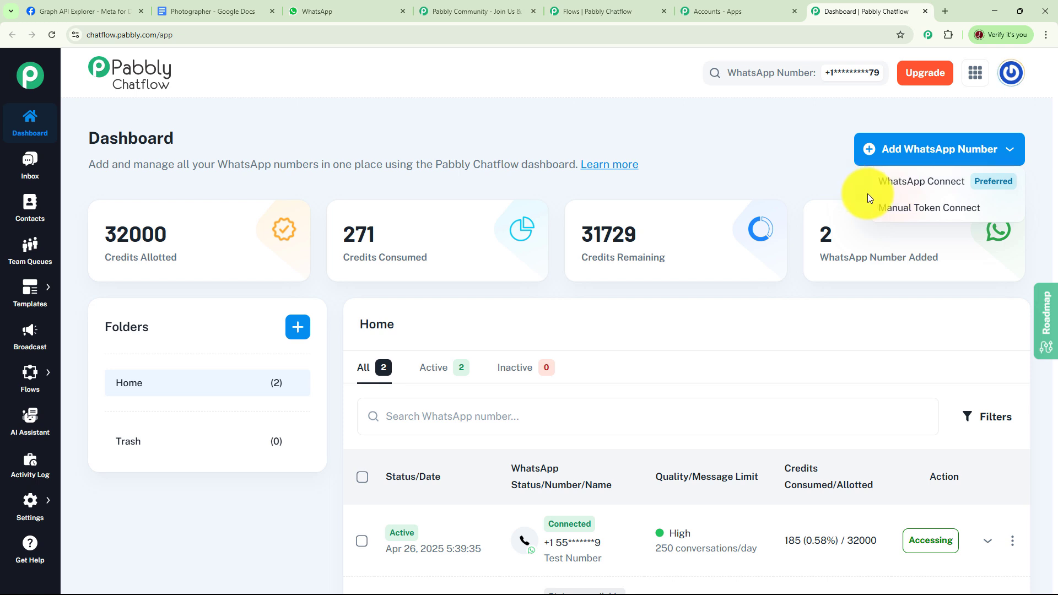
left_click(801, 174)
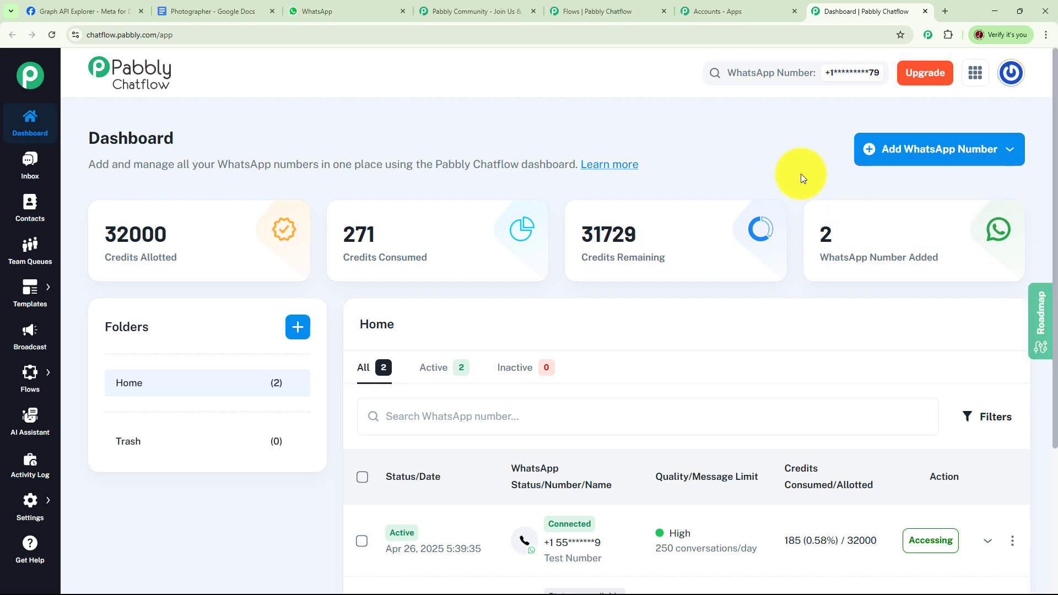
Step: Look over the Chatflow sections and settings options, and open the Flow Builder page
mouse_move(33, 282)
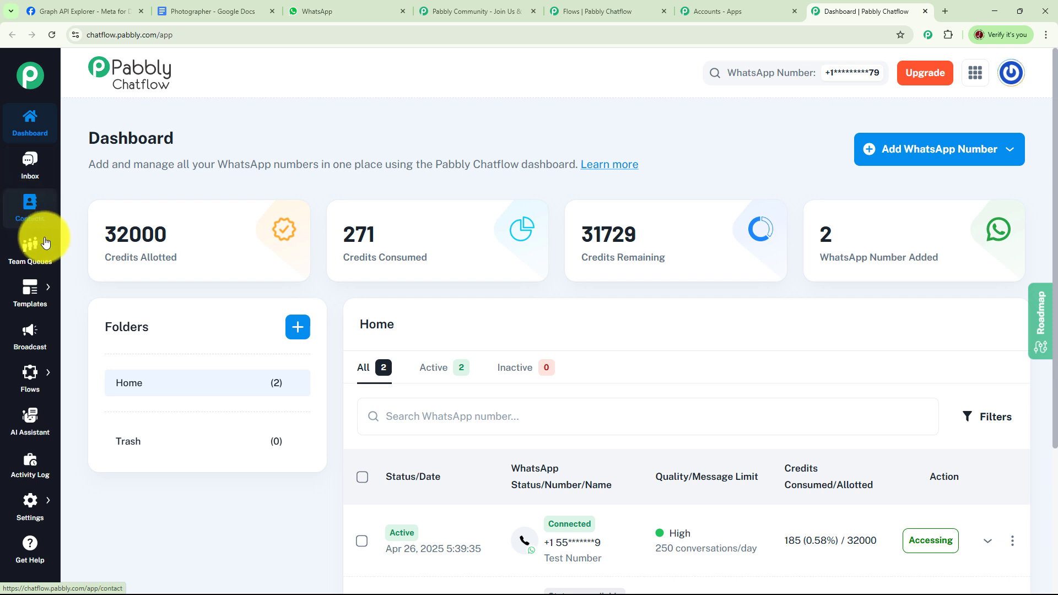
mouse_move(23, 303)
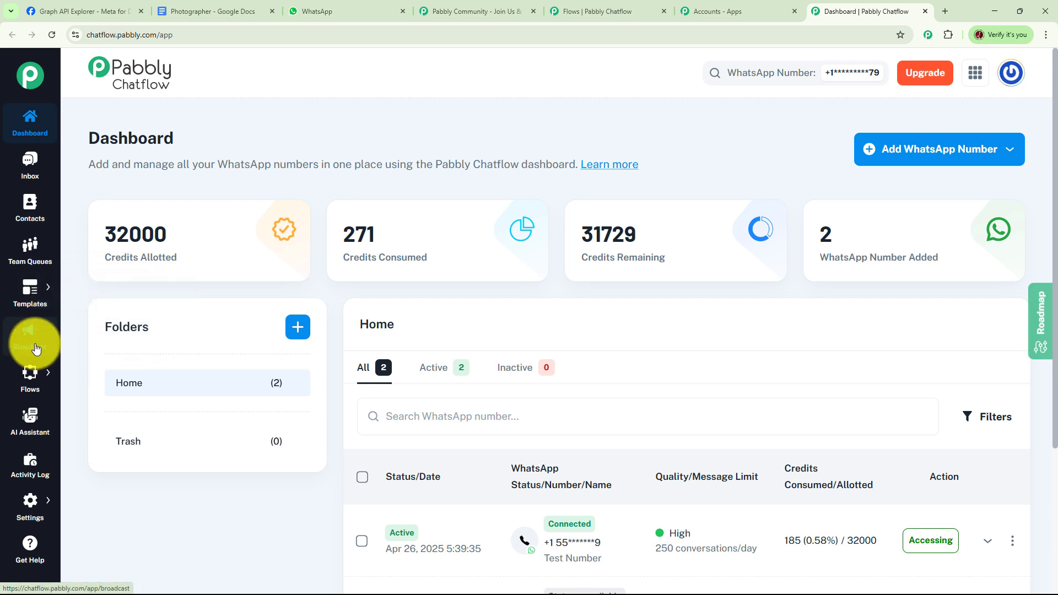
mouse_move(37, 386)
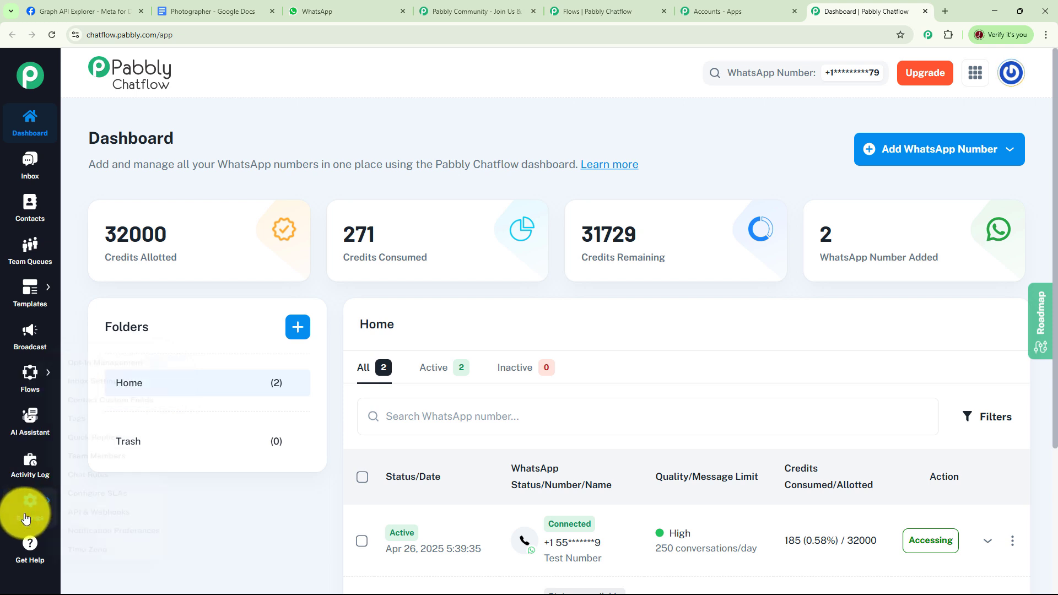
mouse_move(25, 518)
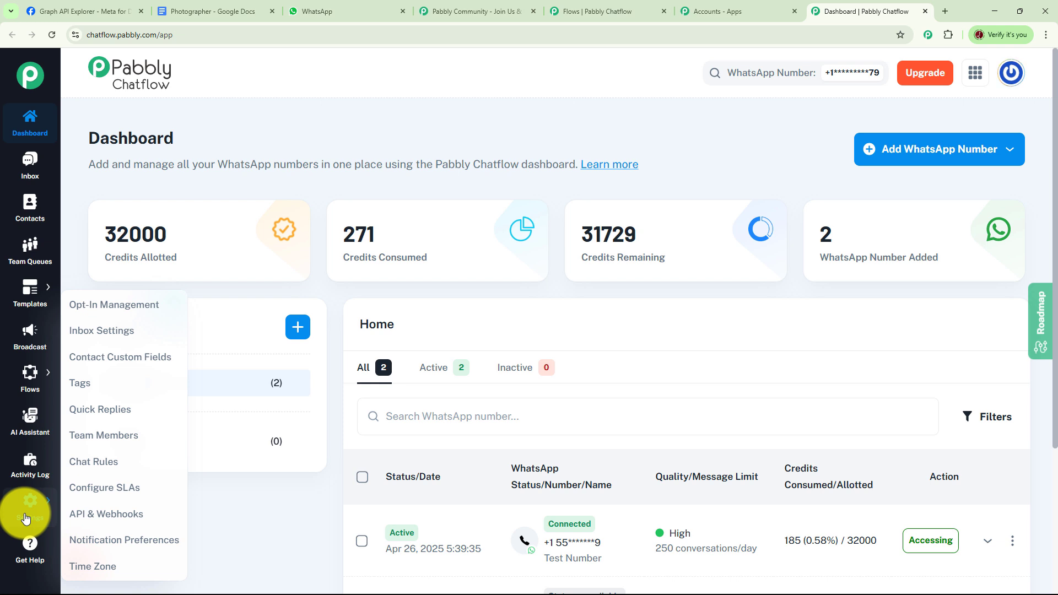
left_click(99, 368)
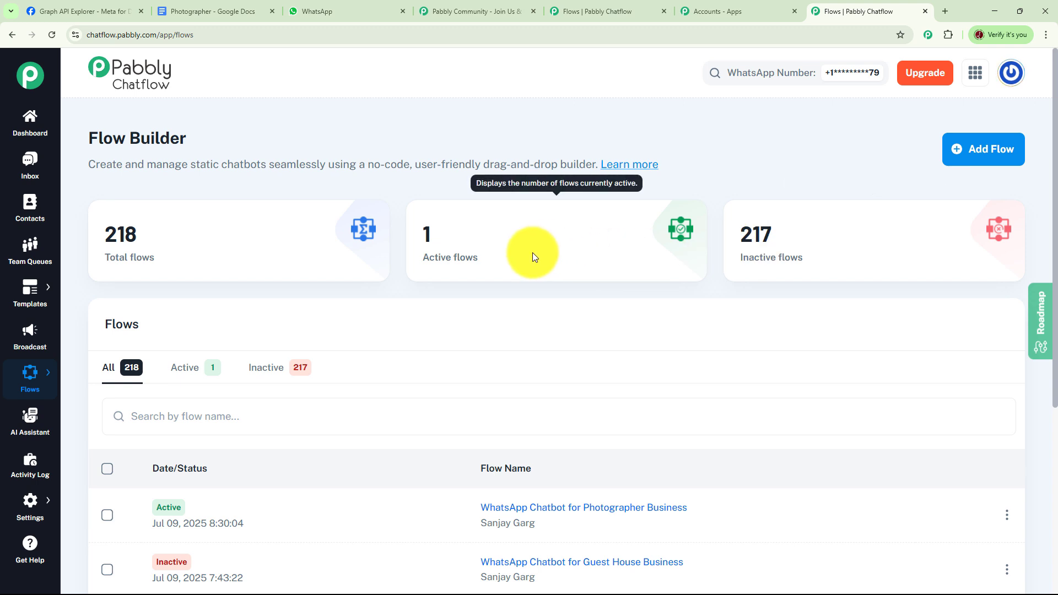
Step: Open the existing flow "WhatsApp Chatbot for Photographer Business" and turn it off
scroll(755, 325, "down", 3)
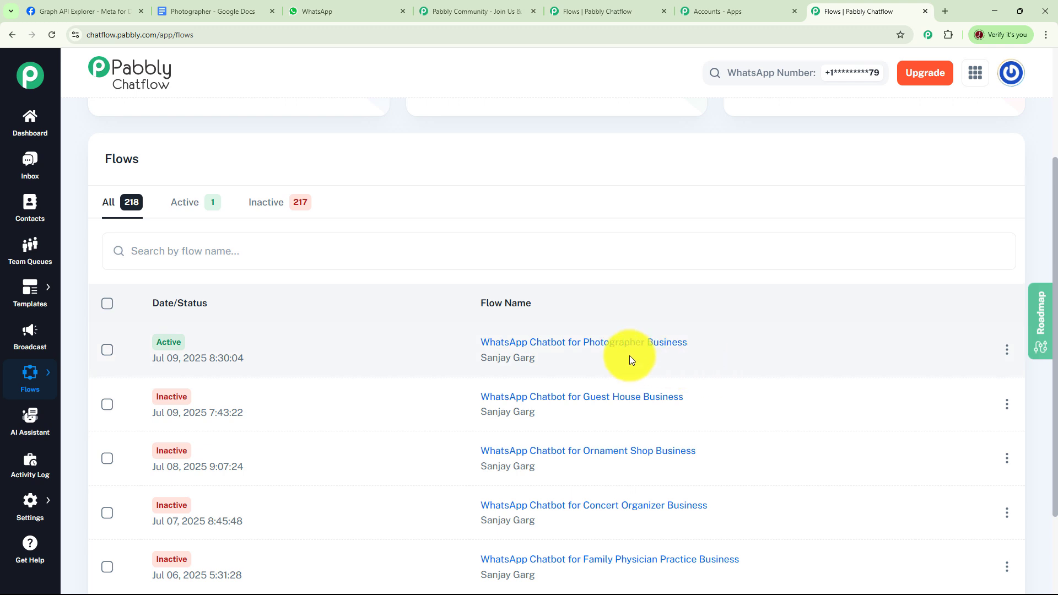
left_click(599, 346)
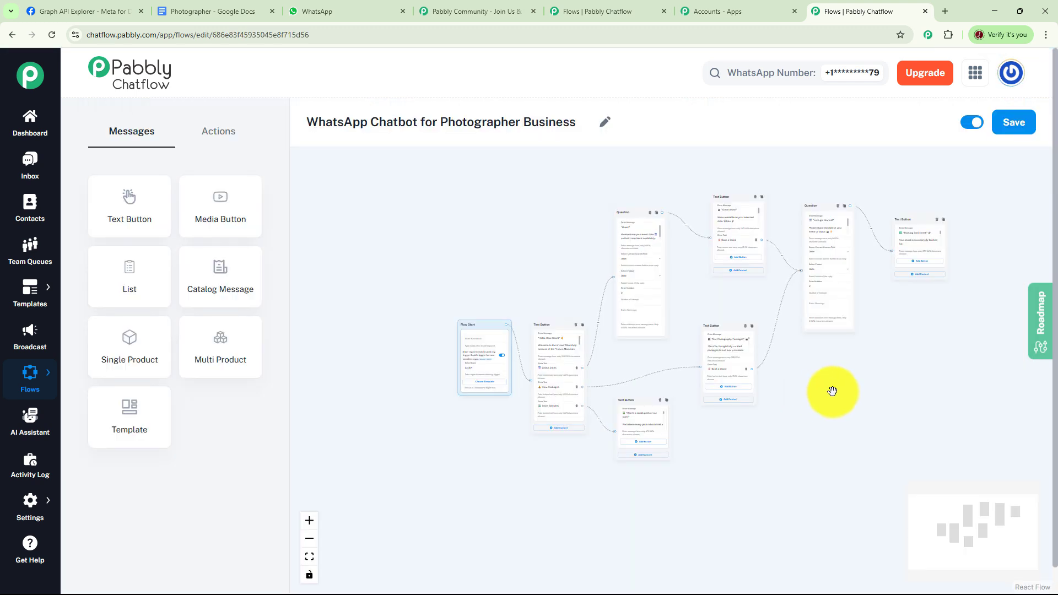
left_click(971, 122)
Step: Return to the flows list, add a new flow and name it "WhatsApp Chatbot for Photography Service"
mouse_move(28, 378)
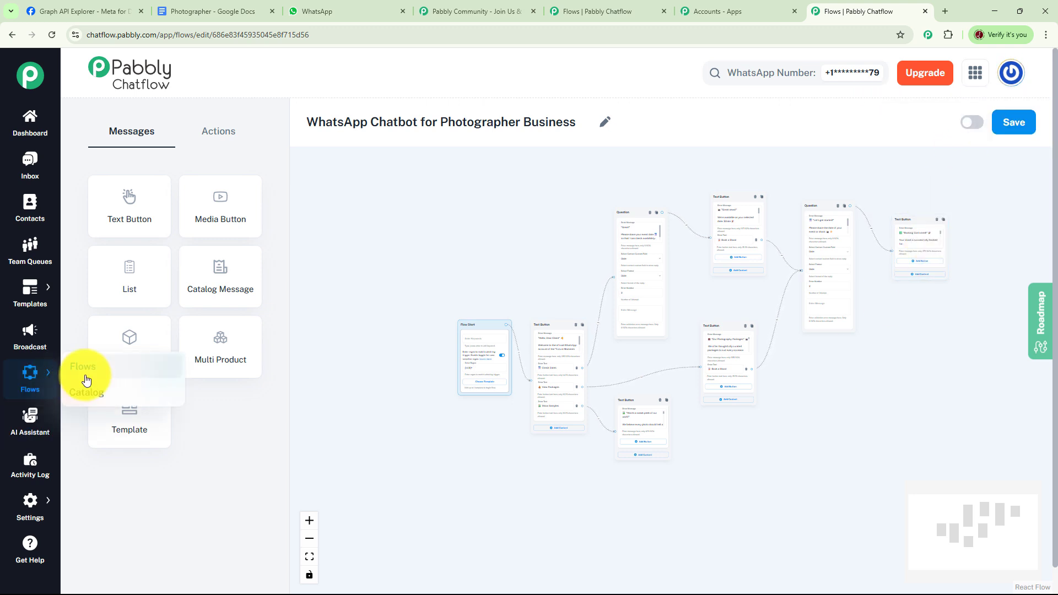
left_click(82, 378)
left_click(1002, 148)
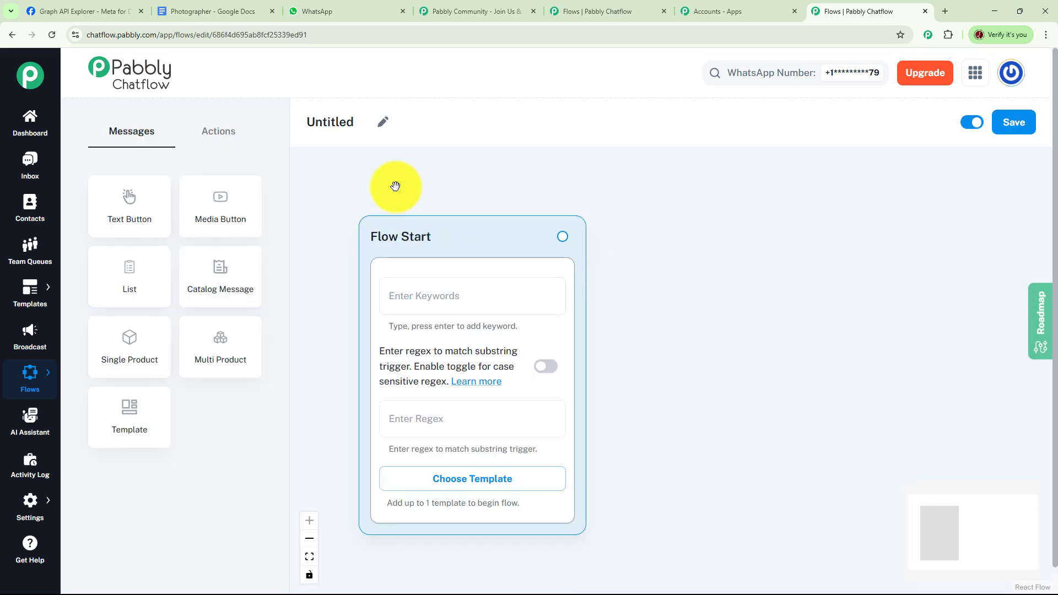
left_click(384, 125)
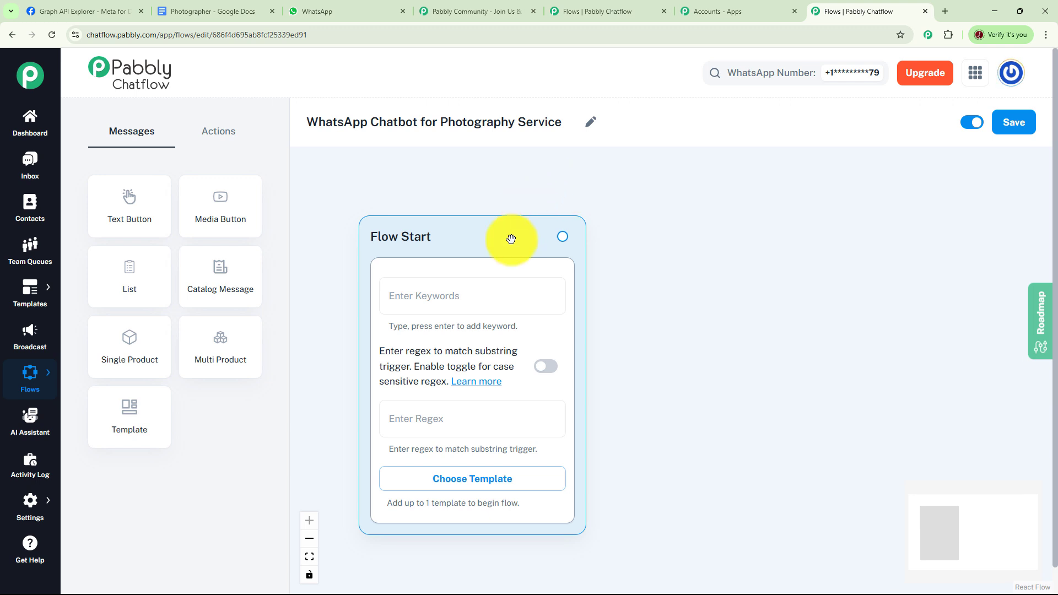
Step: Set the Flow Start trigger to the regex [\s\S]+ and enable case-sensitive regex matching
left_click_drag(490, 225, 449, 181)
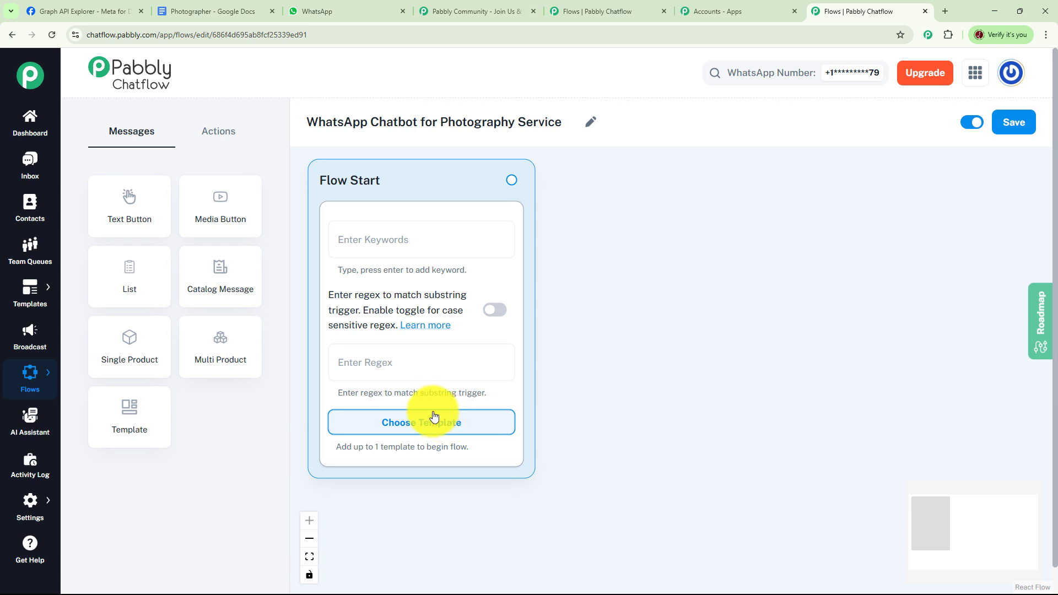
left_click(405, 364)
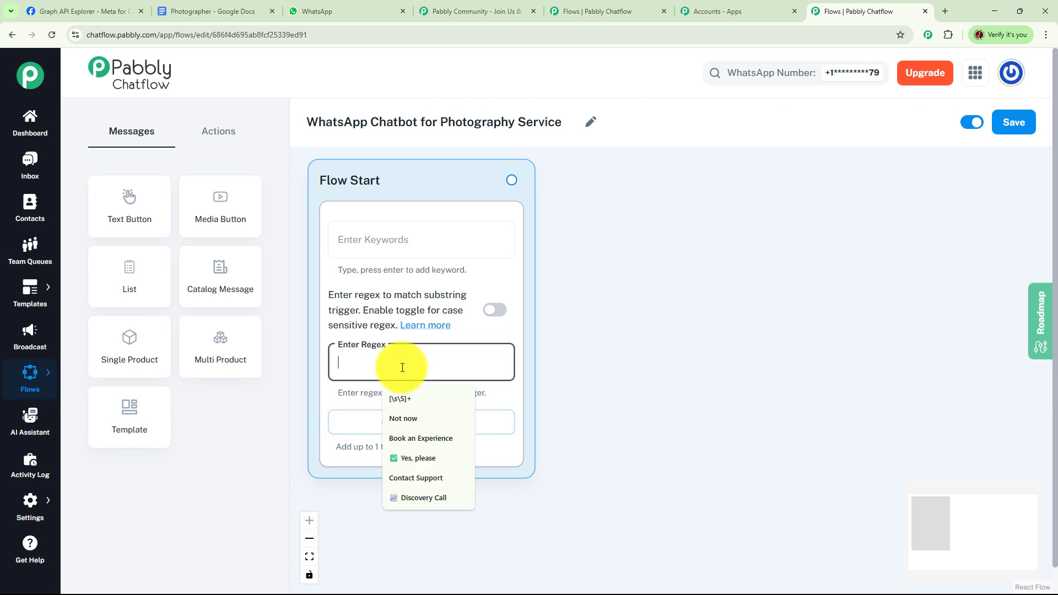
type("[\\s\\S]+")
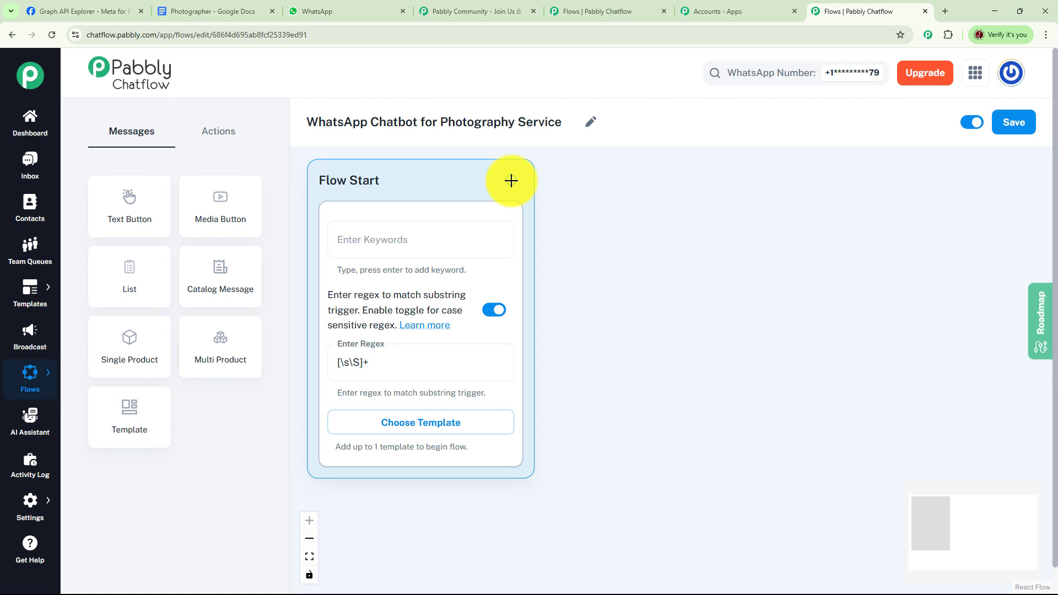
Step: Connect Flow Start to a new Text + Button node with the "*Hello, Dear Client*" welcome message for Future Moments Photography
left_click_drag(511, 181, 678, 171)
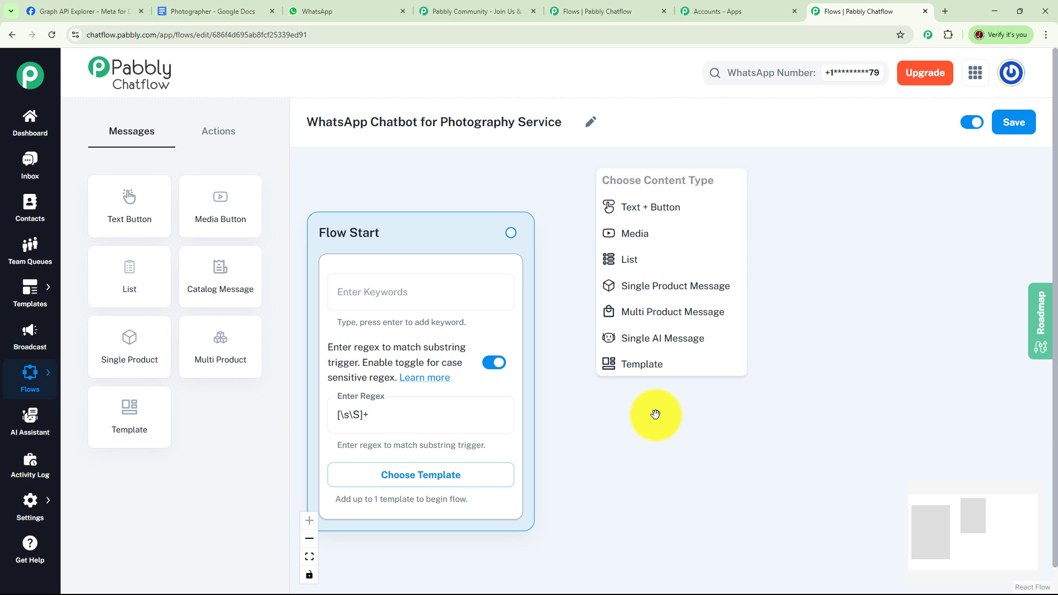
left_click(663, 210)
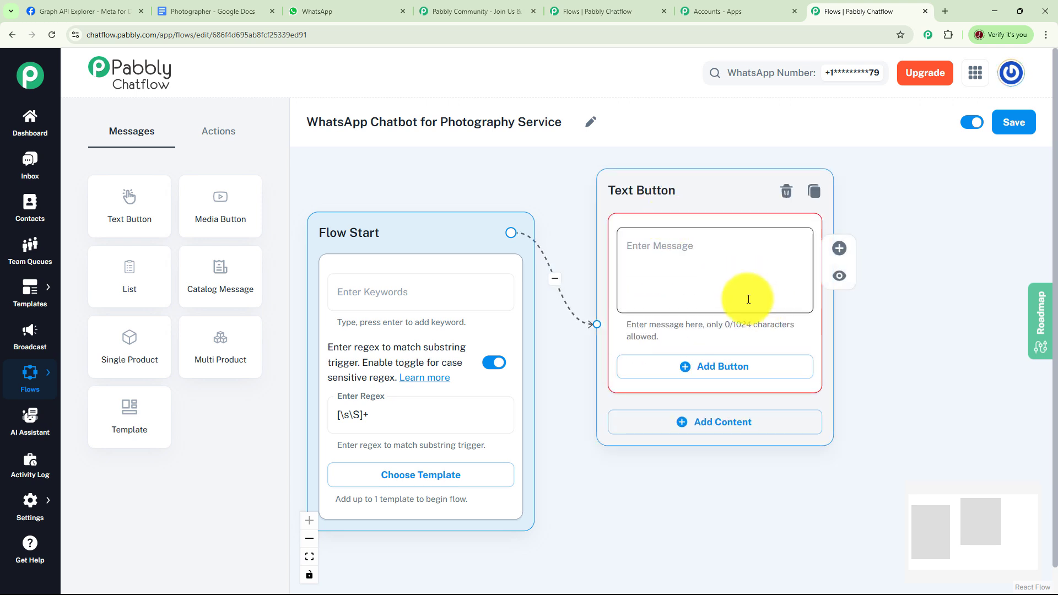
left_click(675, 278)
key("ctrl+v")
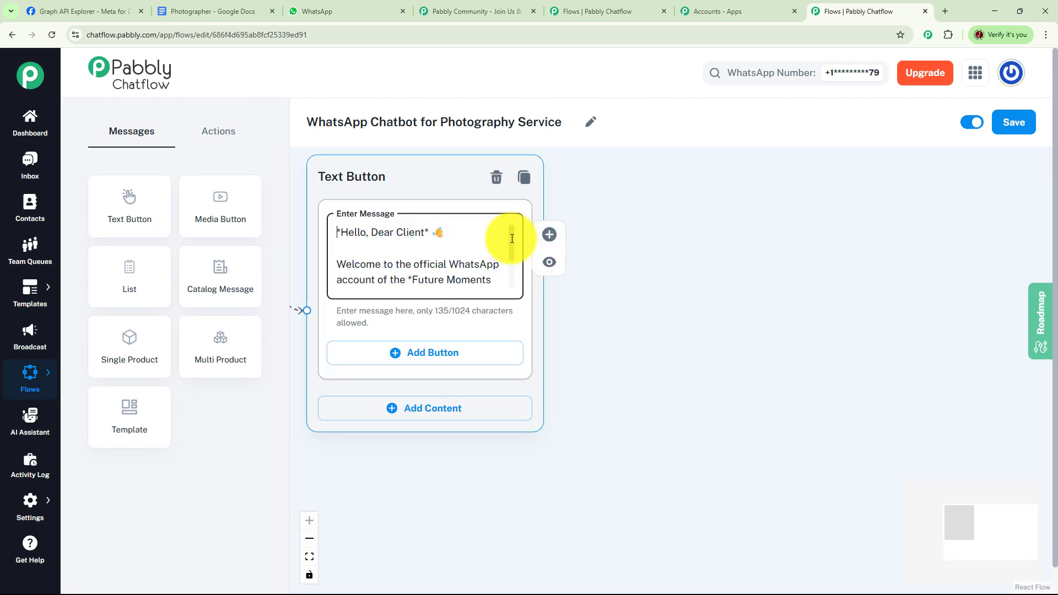
Step: Add three buttons under the welcome message: "🗓️ Check Dates", "💰 View Packages" and "🖼️ Show Samples"
mouse_move(512, 239)
left_mouse_down()
mouse_move(514, 251)
mouse_move(511, 241)
left_mouse_up()
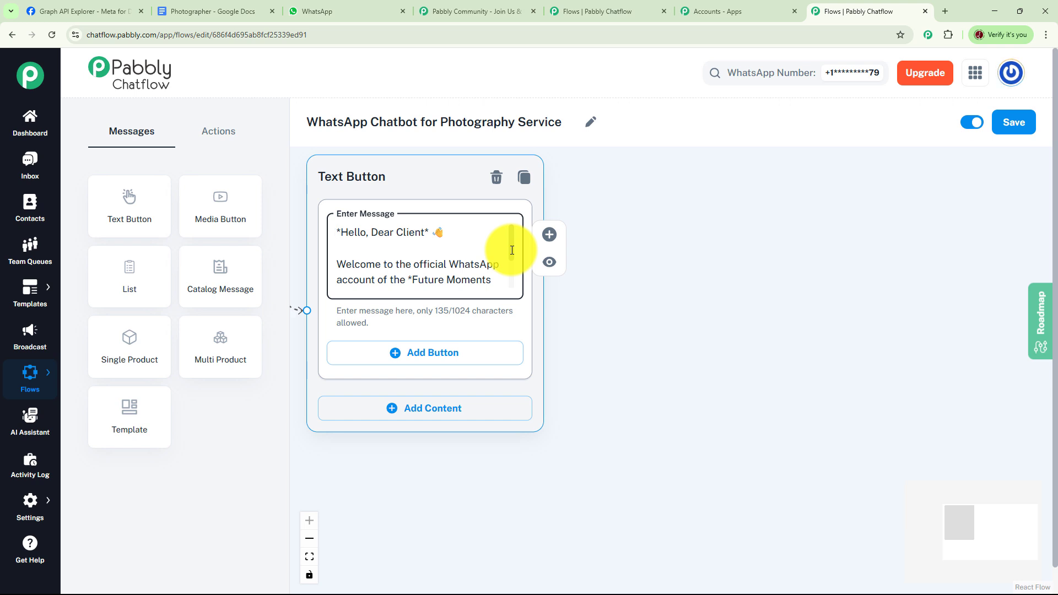
left_click_drag(511, 250, 456, 291)
left_click(432, 354)
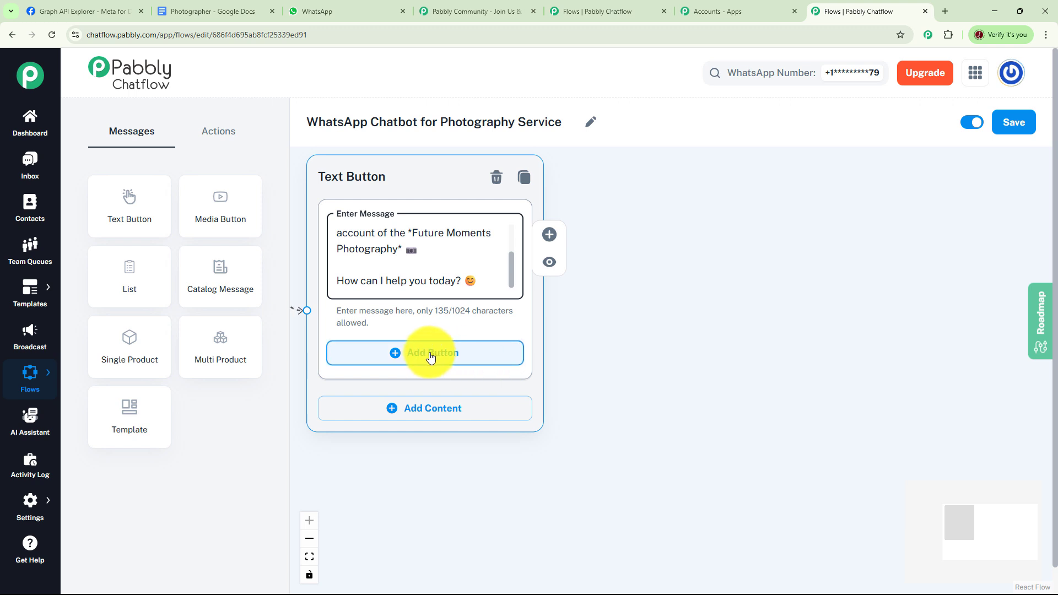
left_click(409, 441)
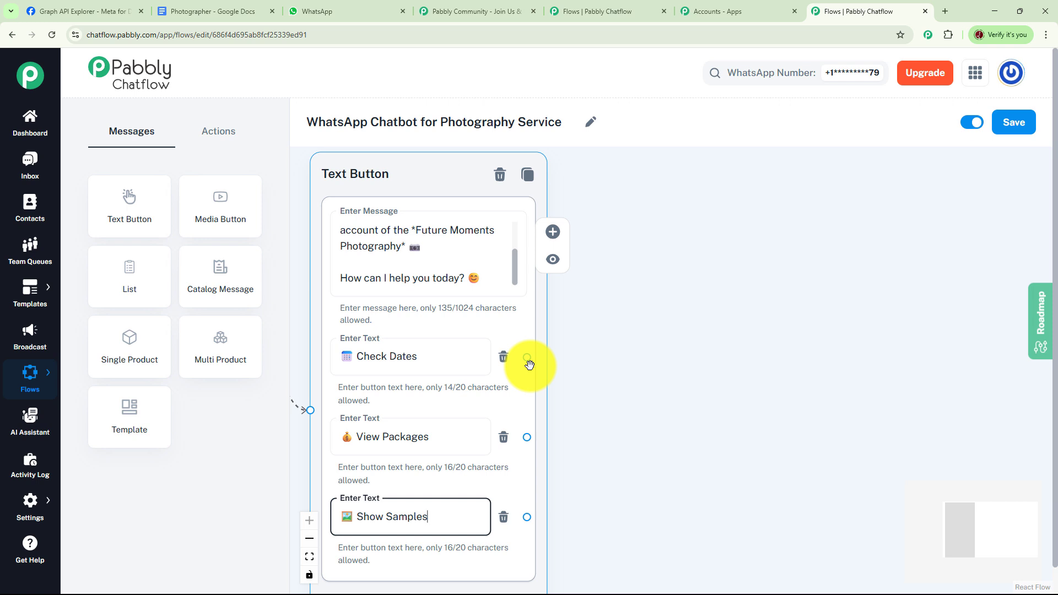
Step: Add an Ask Question node beside the welcome message and connect the Check Dates button to it
left_click(219, 137)
left_click_drag(227, 282, 696, 244)
left_click_drag(779, 267, 743, 173)
left_click(528, 413)
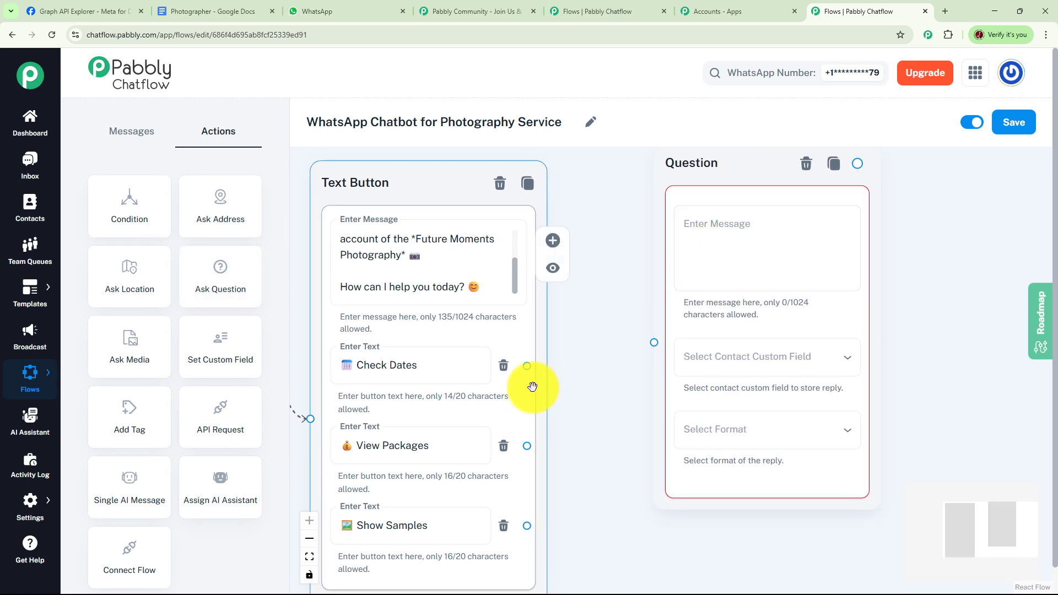
left_click_drag(527, 368, 654, 342)
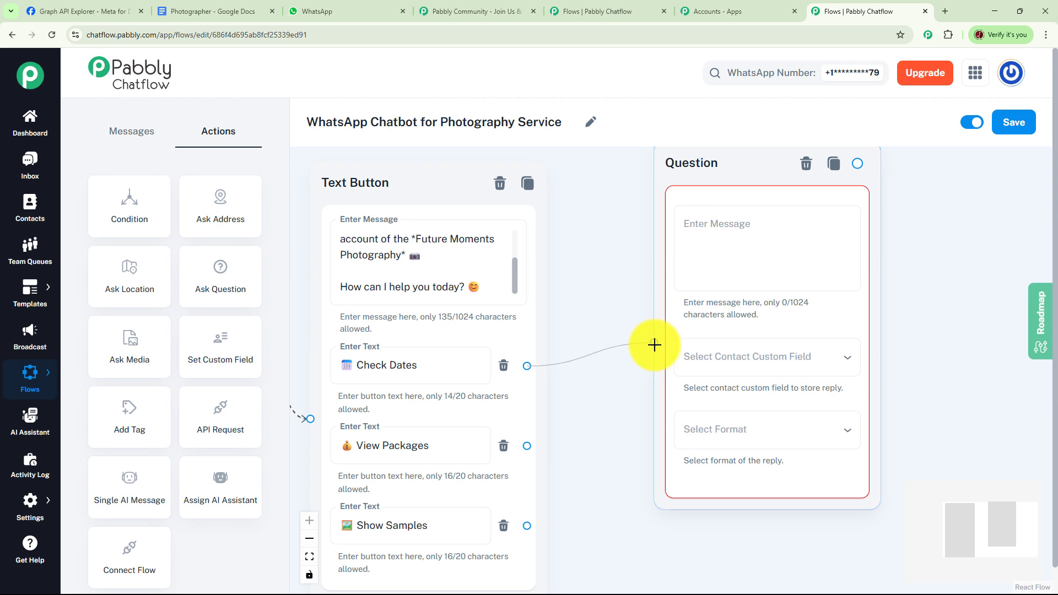
Step: Enter the question message "*Great!* Please share your event date 🗓️ so that I can check availability: (DD/MM/YYYY)"
left_click_drag(623, 283, 440, 316)
left_click(586, 277)
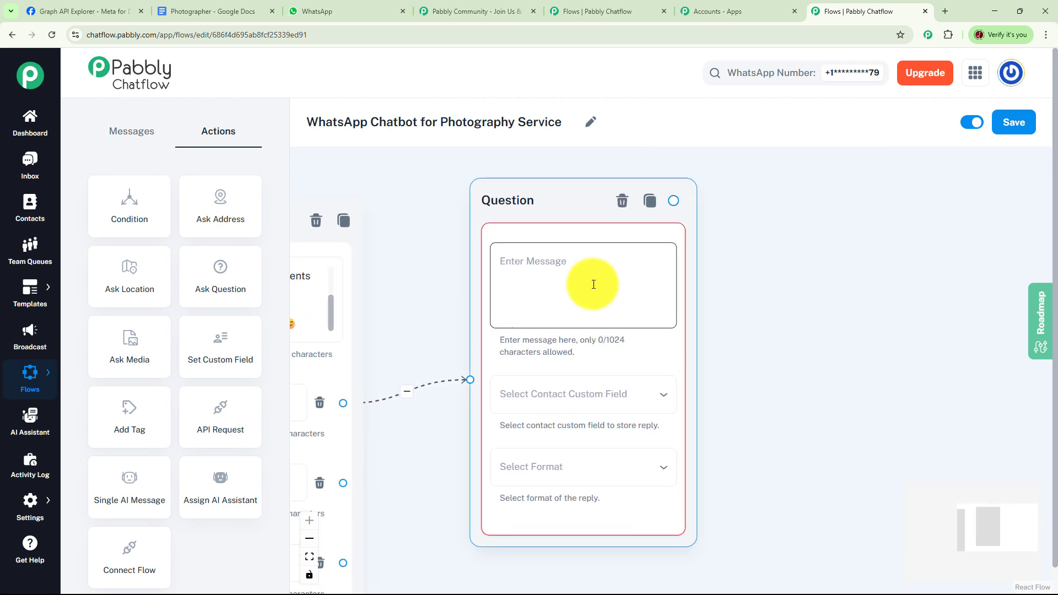
key("ctrl+v")
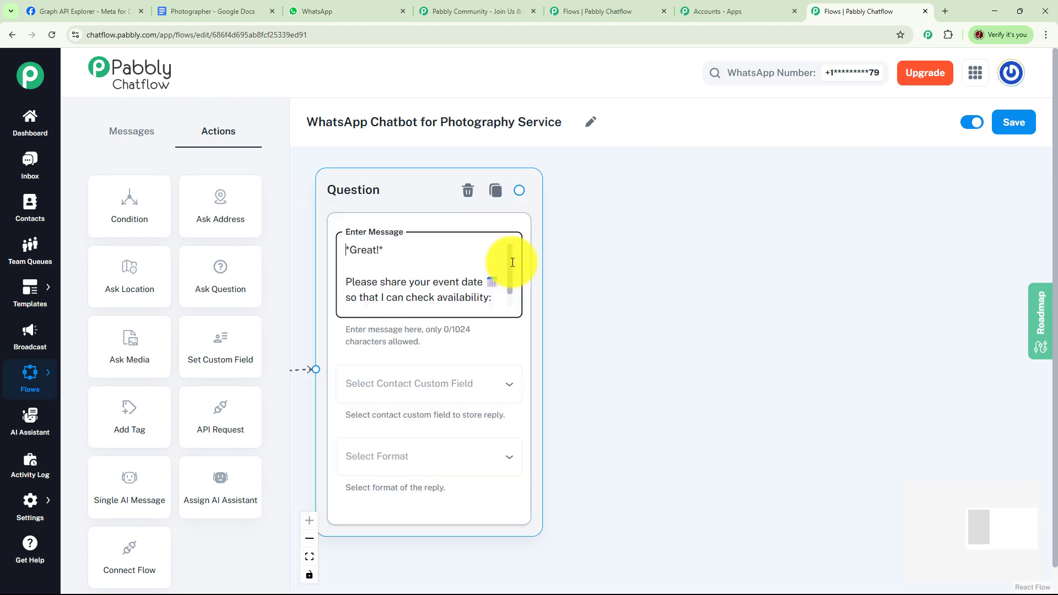
scroll(513, 262, "down", 1)
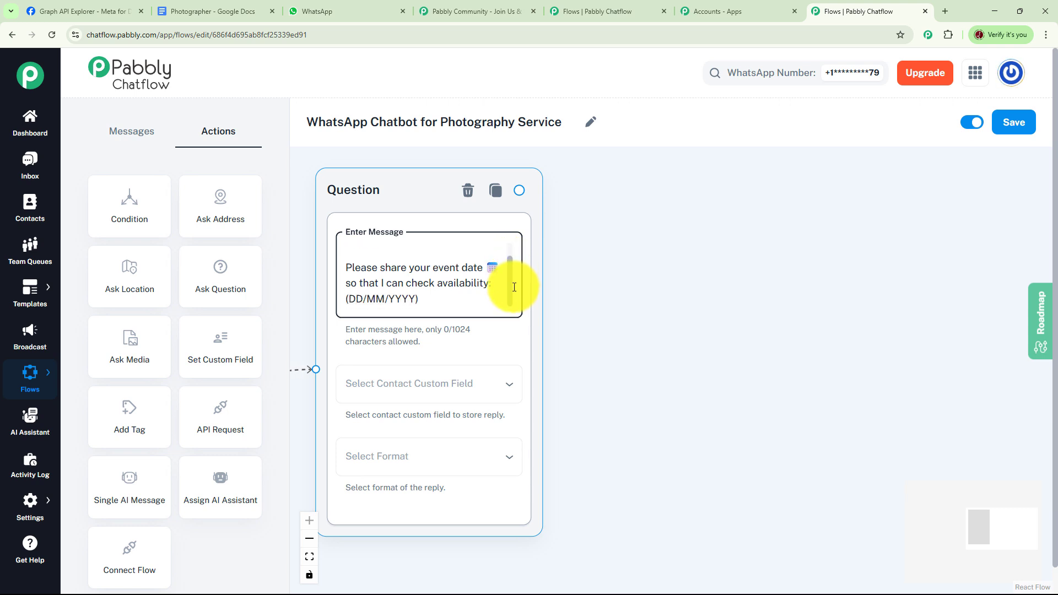
left_click(583, 333)
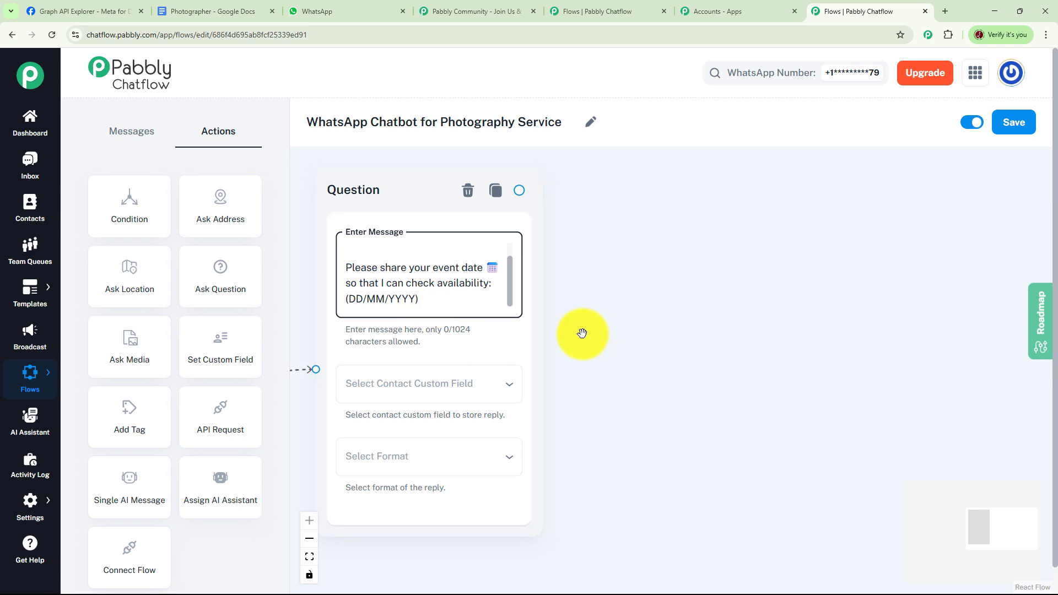
Step: Store the event-date question's reply in the Date contact custom field and set its format to Date
left_click(465, 384)
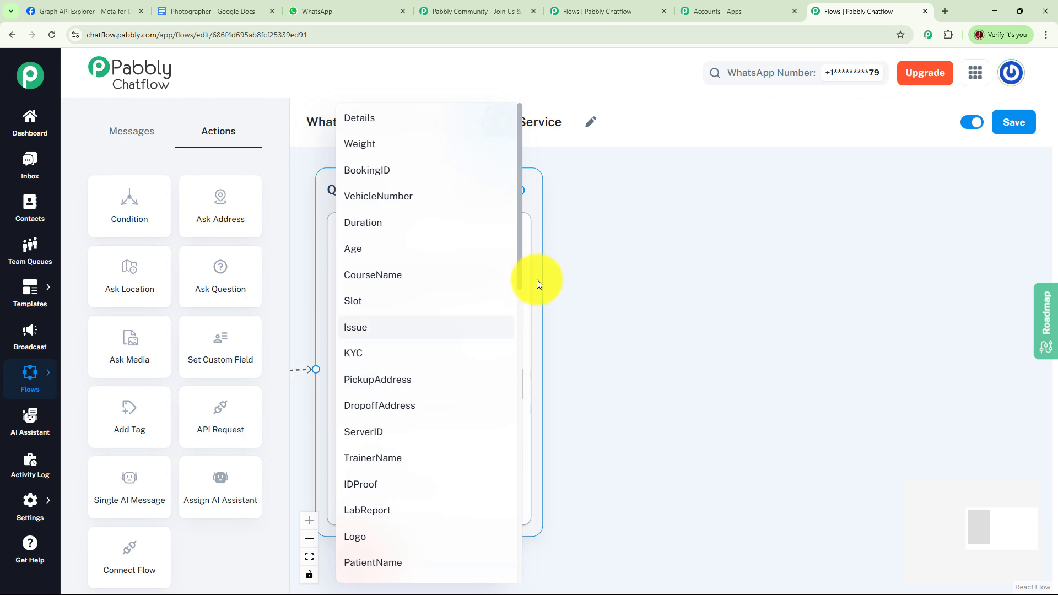
left_click_drag(520, 265, 517, 468)
left_click(361, 461)
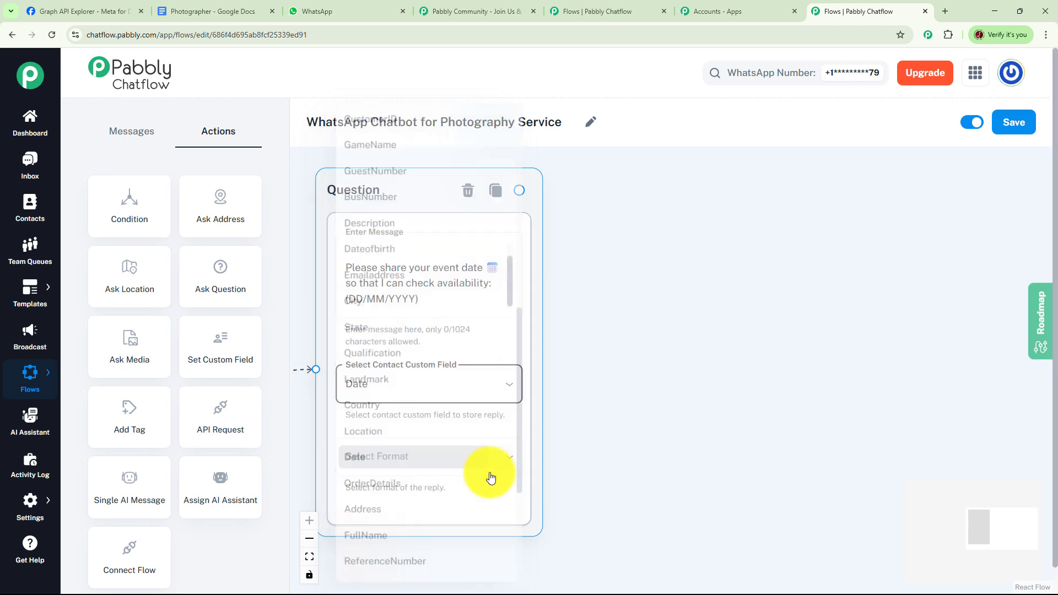
left_click(486, 468)
left_click(375, 493)
Step: Link the event-date question to a new Text Button node with the "*Great news!*" availability message that includes $Date and offers booking the shoot
left_click_drag(691, 338, 665, 328)
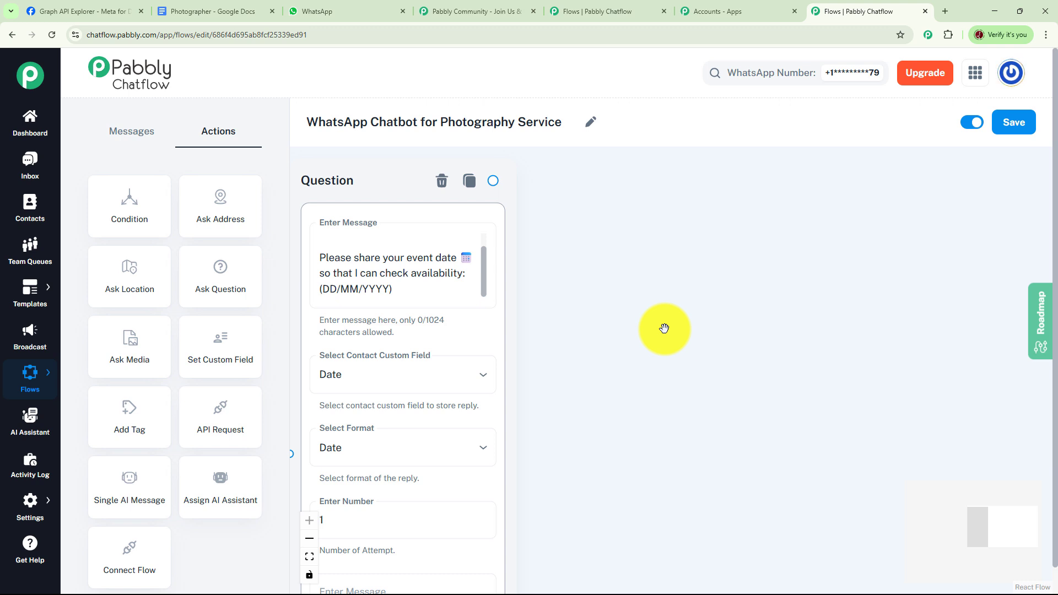
left_click_drag(493, 181, 666, 187)
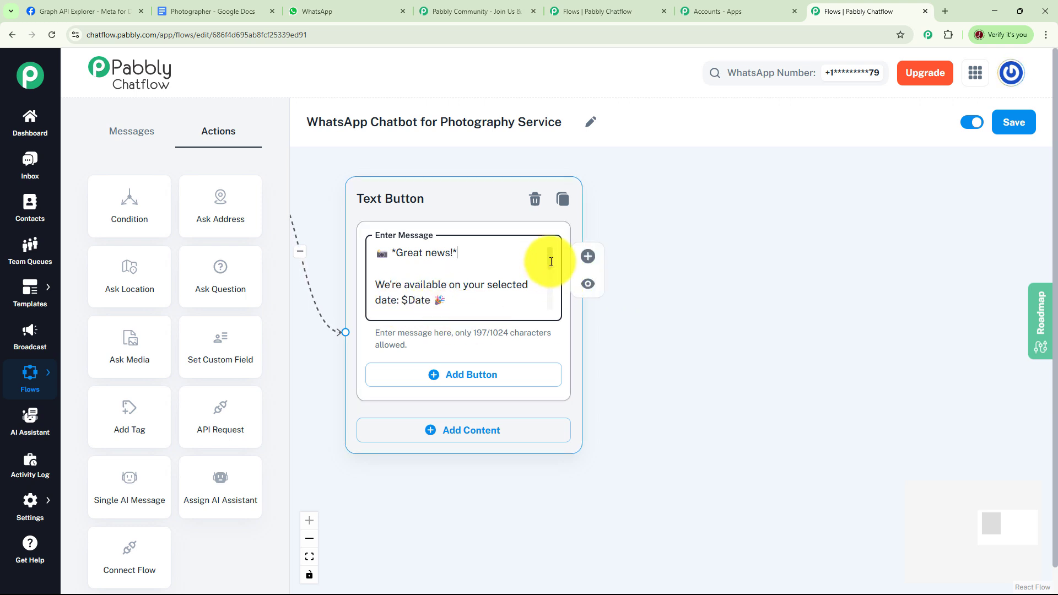
left_click_drag(550, 259, 551, 287)
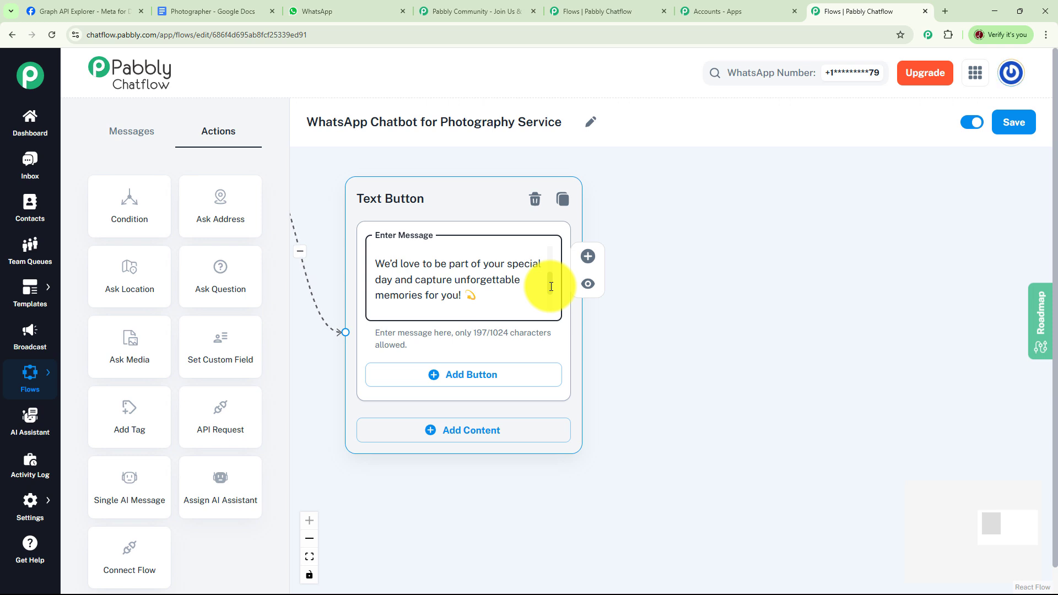
left_click_drag(551, 286, 555, 304)
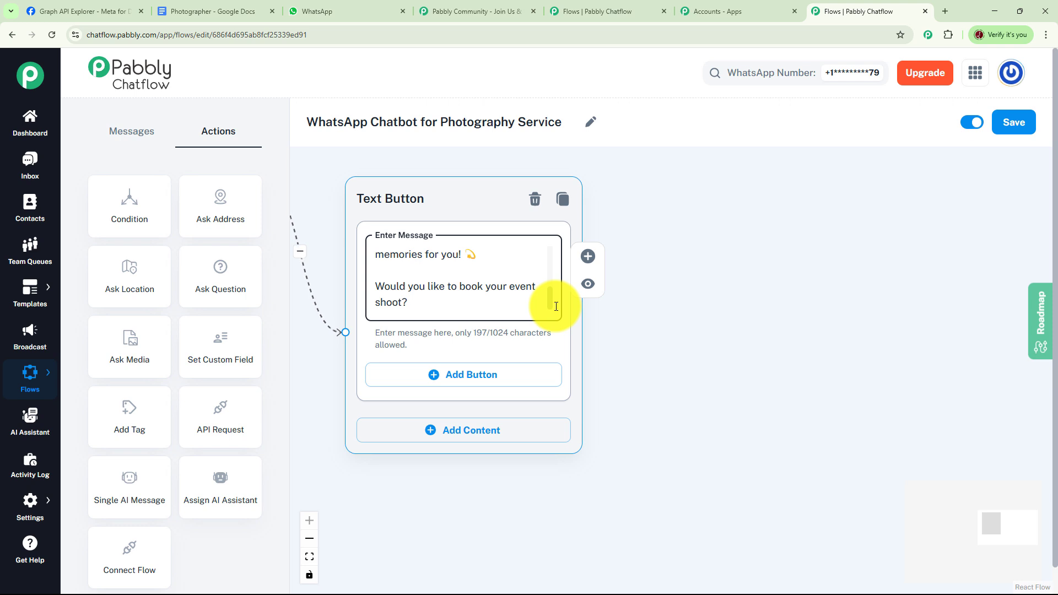
Step: Add the button "📝 Book a Shoot" to the availability message
left_click(478, 383)
left_click(485, 380)
type("📝 Book a Shoot")
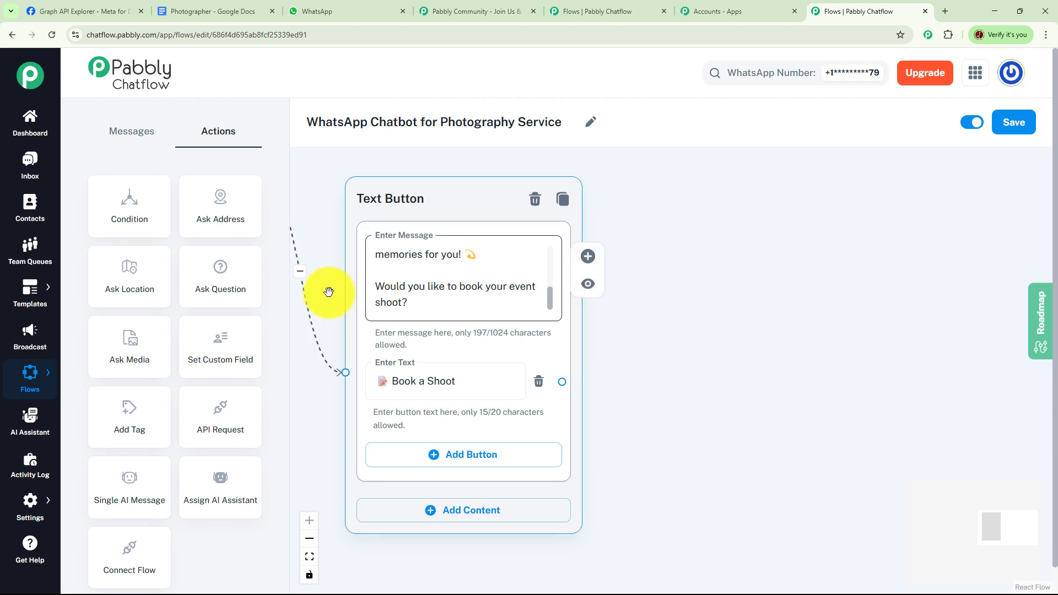
Step: Connect the Book a Shoot button to a new Question node with the "*Let's get started!*" message asking for the event or shoot date (DD/MM/YYYY)
left_click_drag(226, 283, 742, 225)
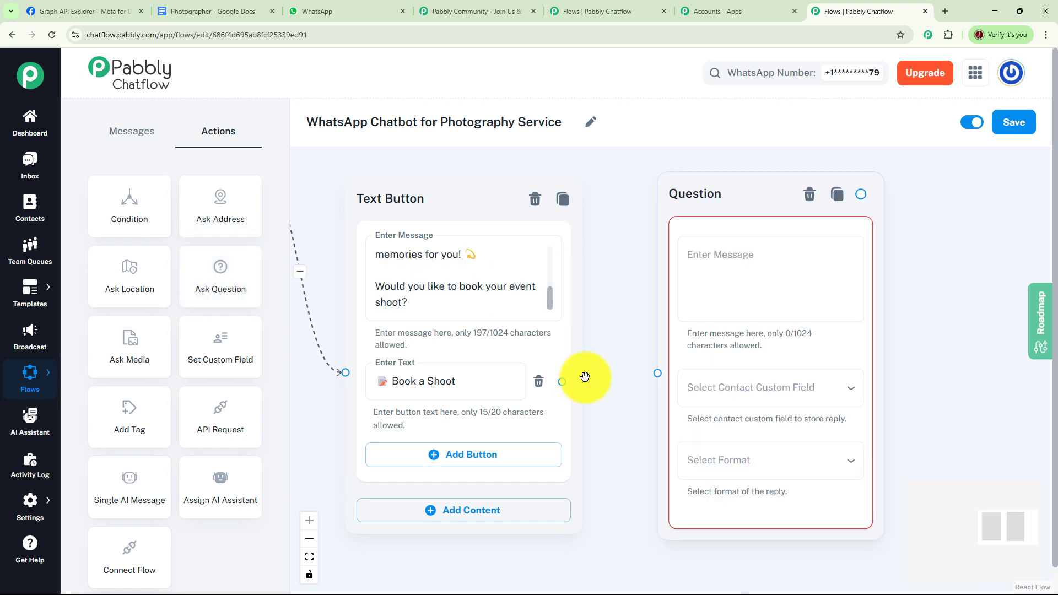
left_click_drag(562, 382, 656, 375)
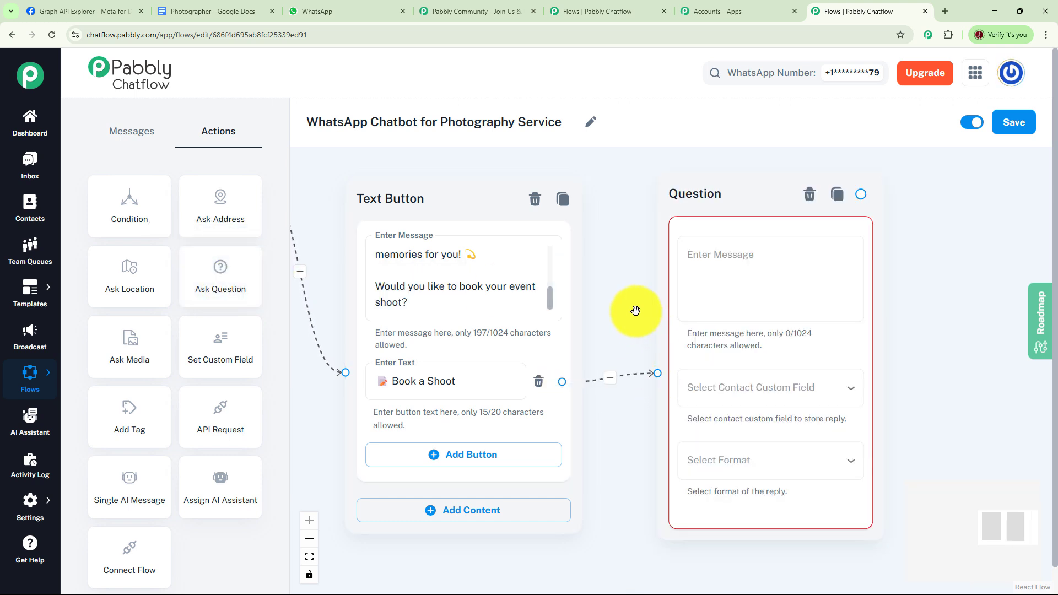
left_click_drag(633, 309, 457, 317)
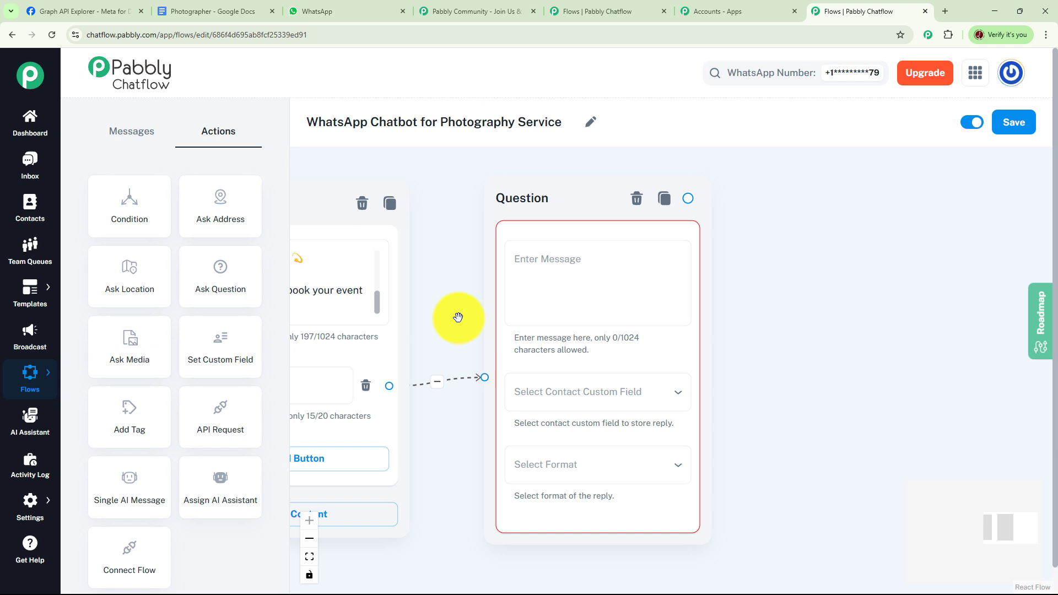
left_click(593, 278)
key("ctrl+v")
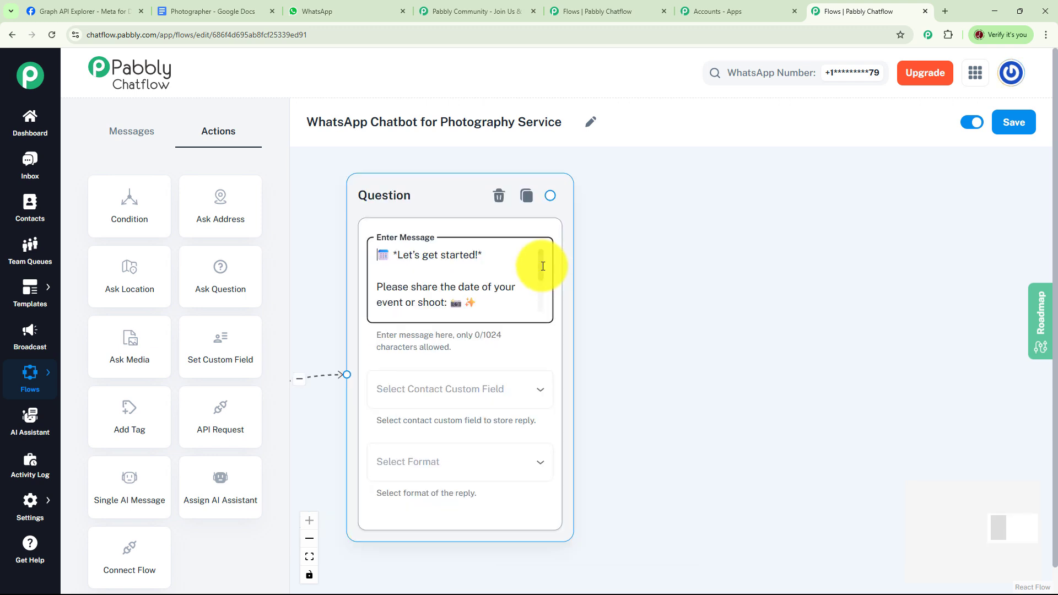
left_click_drag(544, 269, 543, 307)
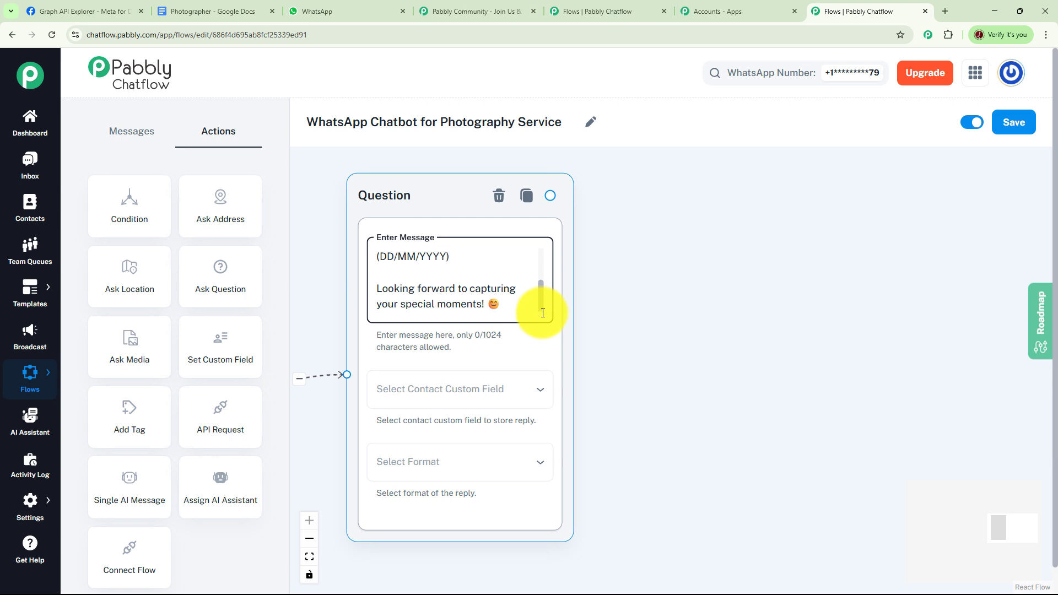
Step: Save the booking question's reply to the Date contact custom field and require the Date format
left_click(513, 393)
scroll(489, 424, "down", 4)
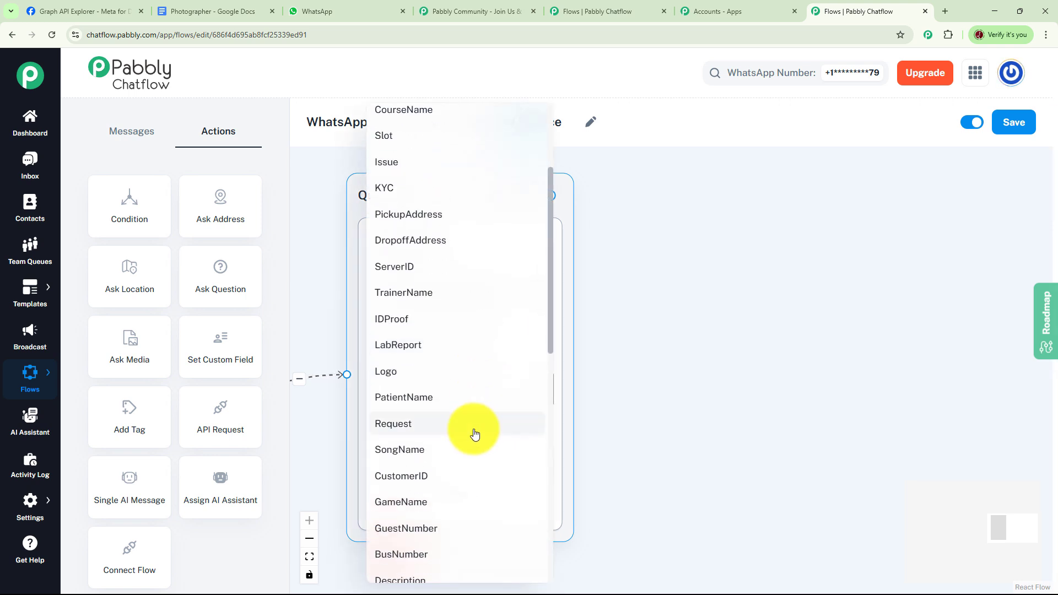
left_click(456, 467)
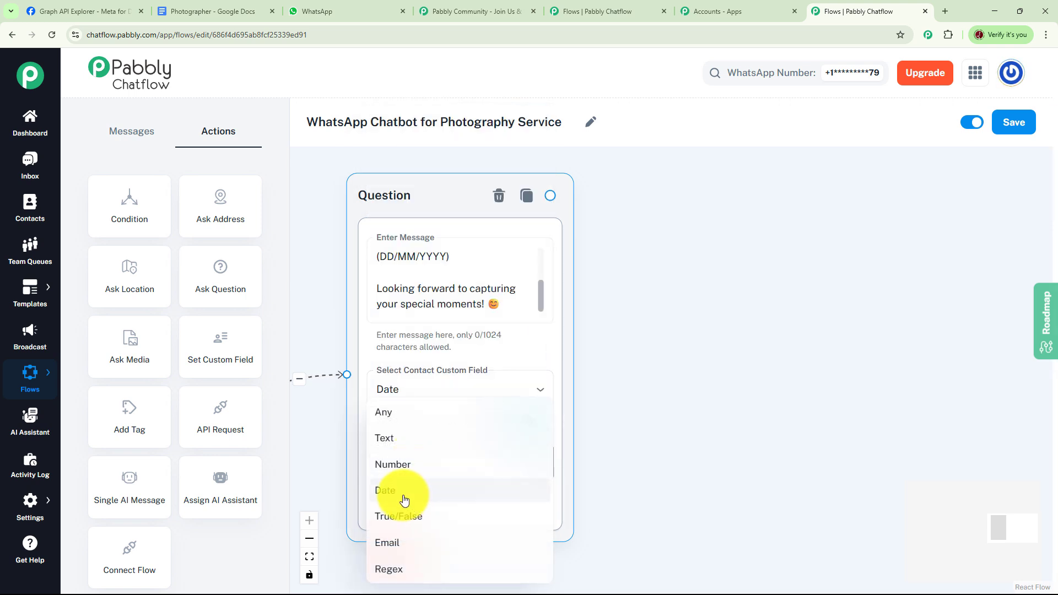
left_click(405, 491)
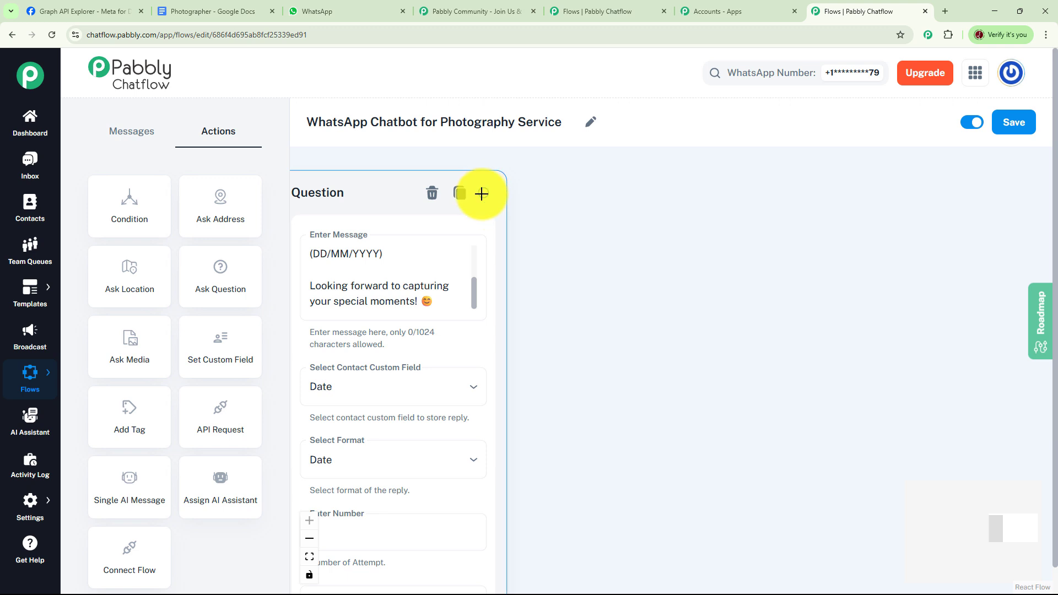
Step: Link the booking question to a new Text Button node with the "*Booking Confirmed!*" message that includes $Date and the event location
left_click_drag(483, 193, 581, 194)
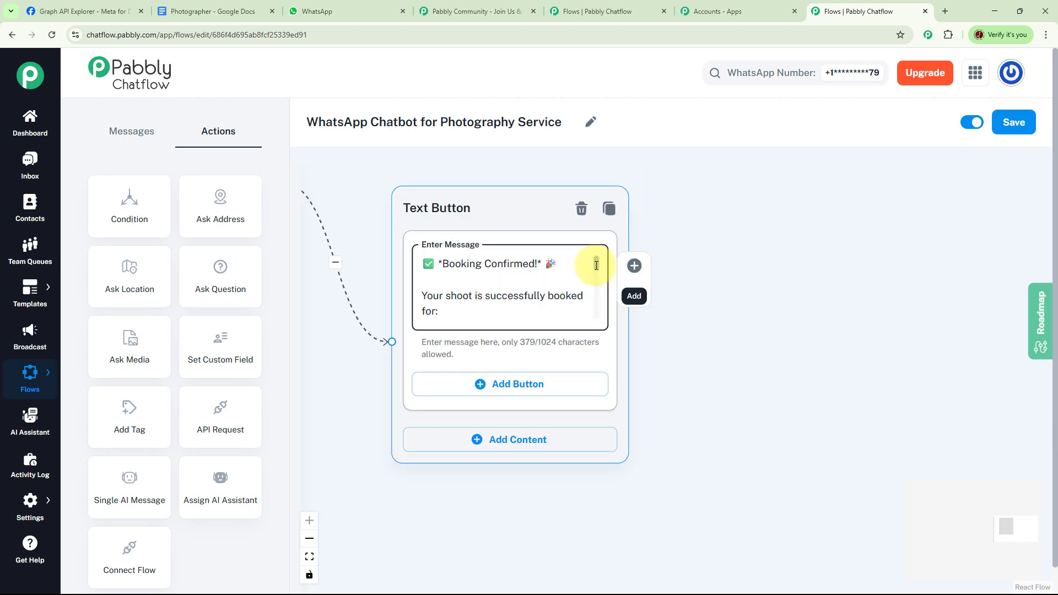
left_click_drag(596, 265, 597, 276)
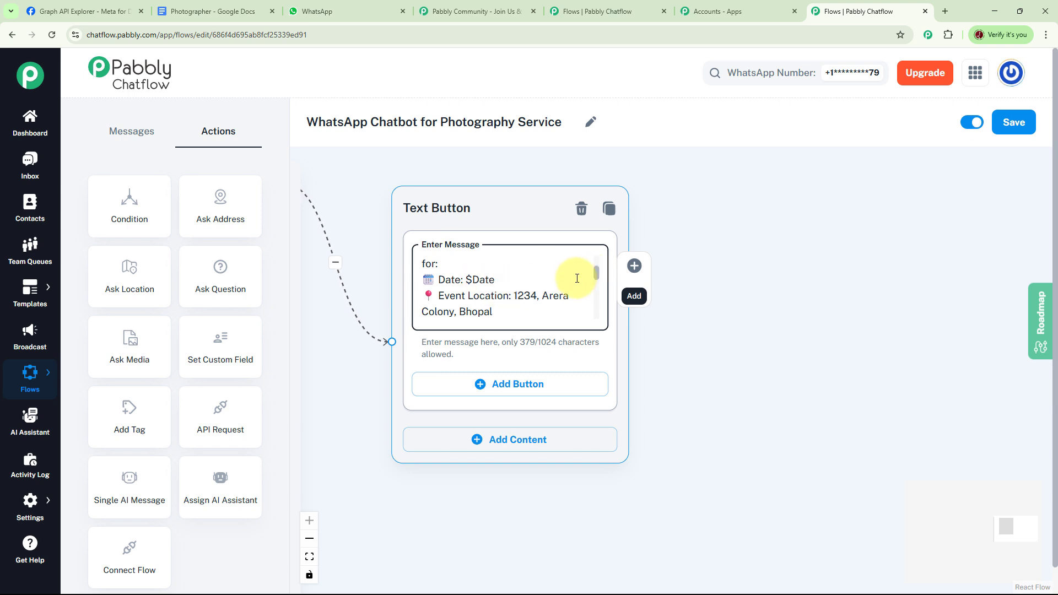
left_click_drag(597, 273, 600, 323)
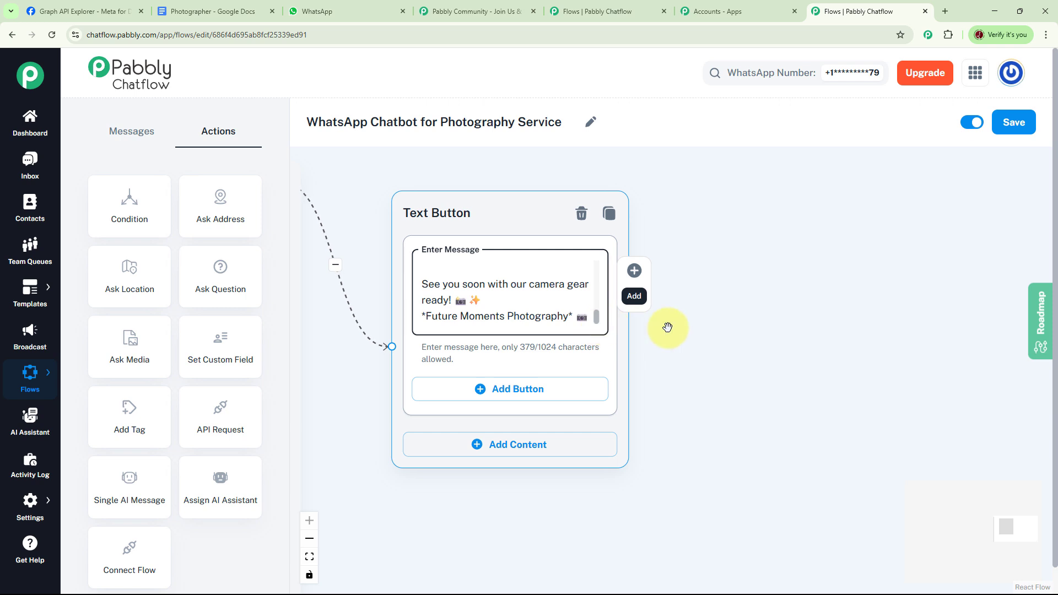
Step: Connect the View Packages button to a new Text Button node with the "*Our Photography Packages*" message that ends by offering to book a shoot
scroll(667, 328, "down", 10)
scroll(491, 369, "up", 10)
left_click_drag(491, 369, 498, 487)
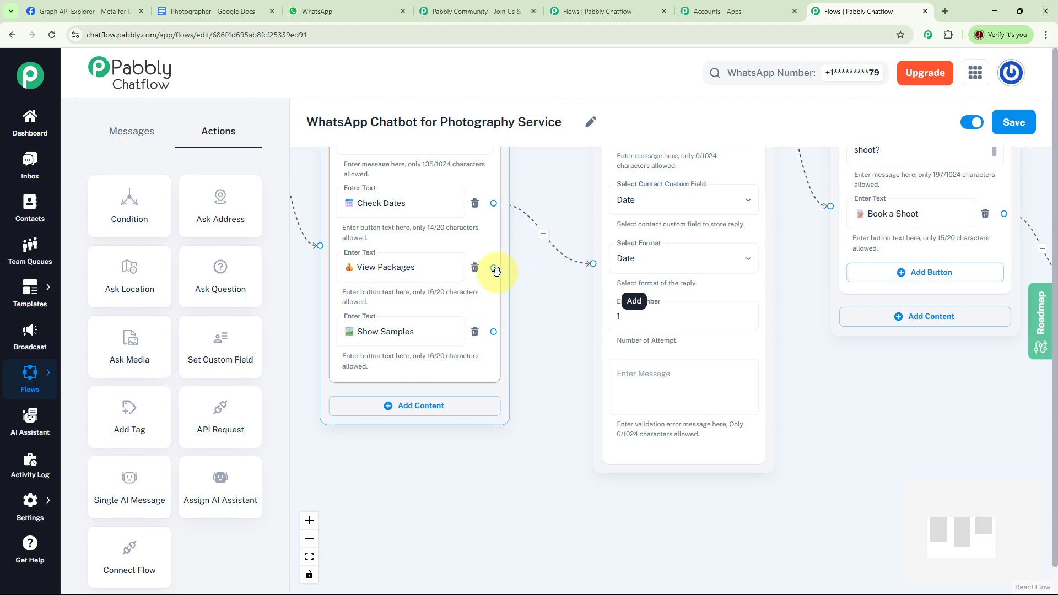
left_click_drag(493, 267, 824, 355)
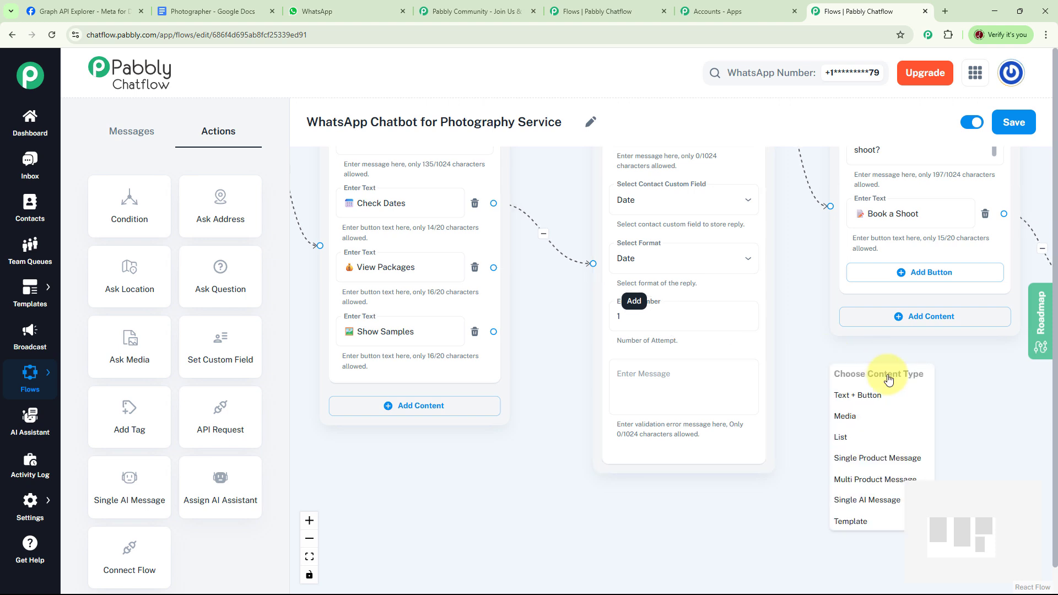
left_click(966, 397)
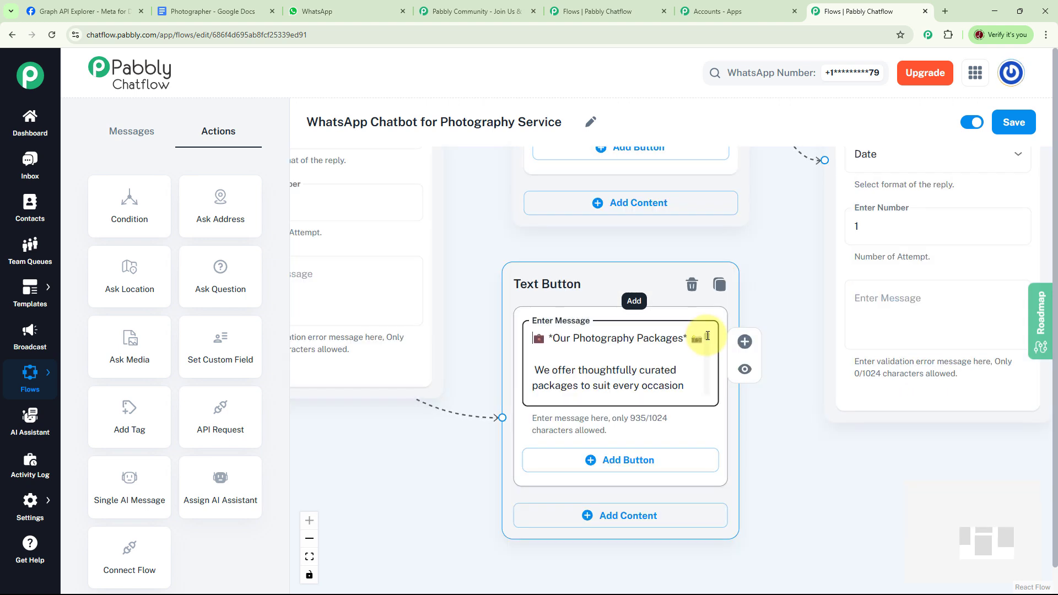
left_click_drag(707, 335, 707, 336)
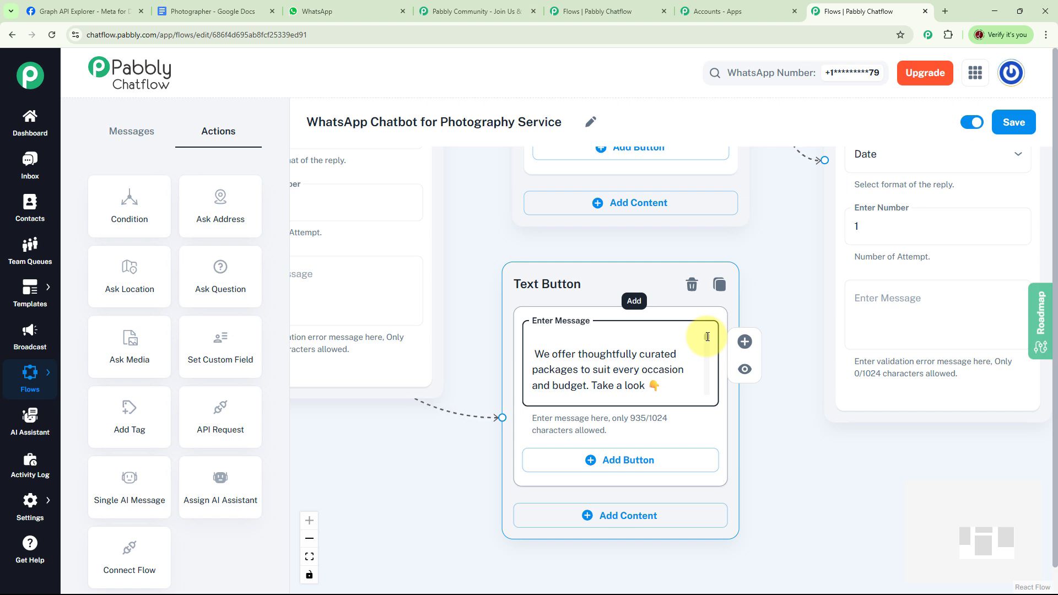
left_click_drag(708, 337, 718, 397)
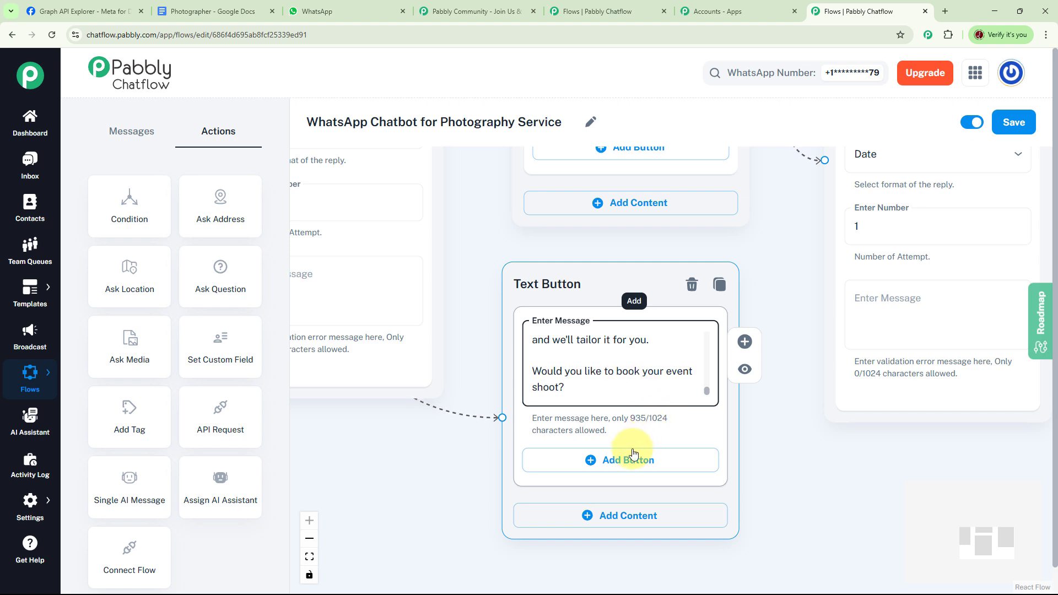
Step: Add the button "📝 Book a Shoot" to the photography packages message
left_click(607, 460)
left_click(574, 470)
type("📝 Book a Shoot")
left_click(803, 499)
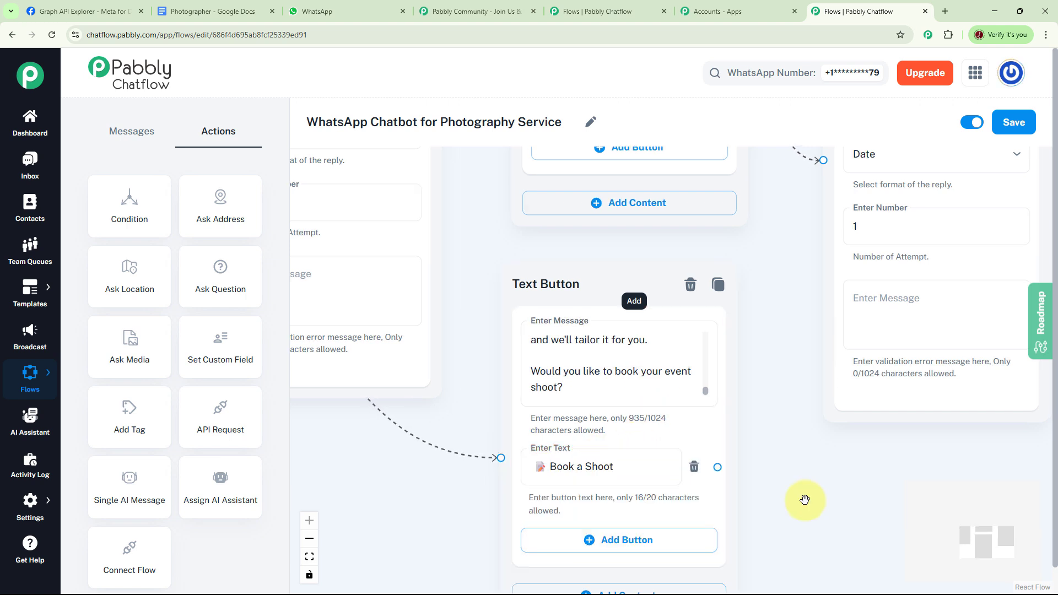
Step: Connect the packages message's Book a Shoot button to the existing booking-date Question node
left_click(575, 482)
left_click_drag(754, 494, 715, 495)
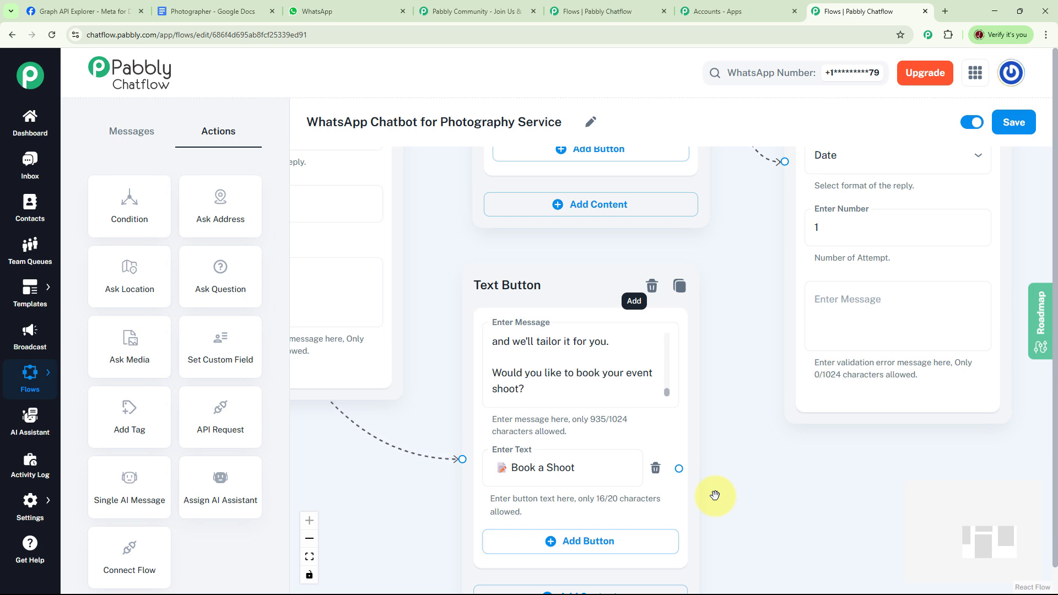
left_click_drag(703, 483, 715, 251)
left_click_drag(699, 207, 655, 470)
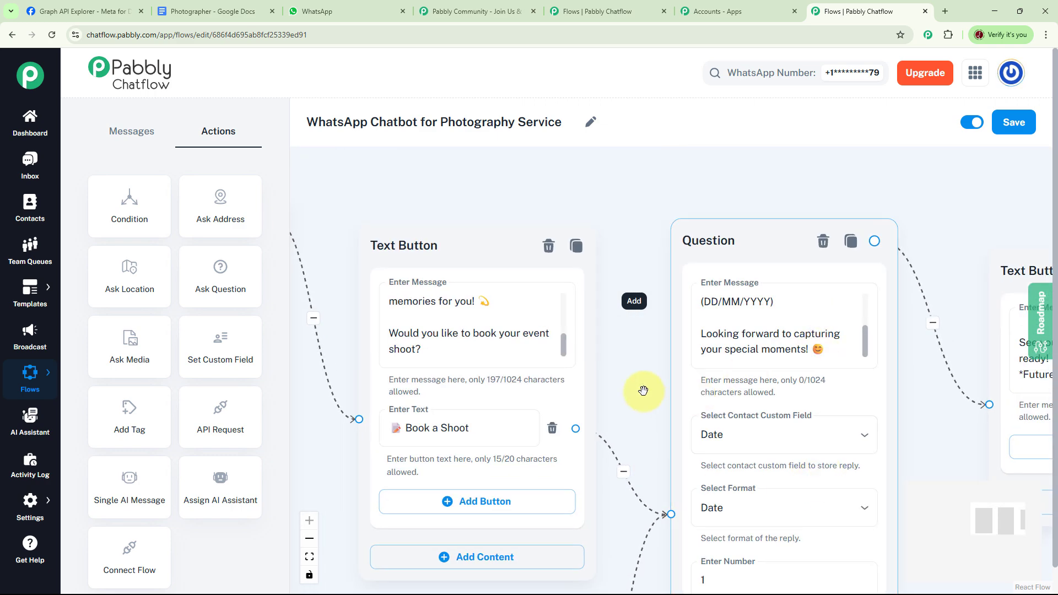
Step: Connect the Show Samples button to a new Text Button node with the "*Here's a sneak peek of our work!*" portfolio message
scroll(643, 389, "down", 2)
scroll(643, 389, "down", 4)
scroll(817, 347, "up", 5)
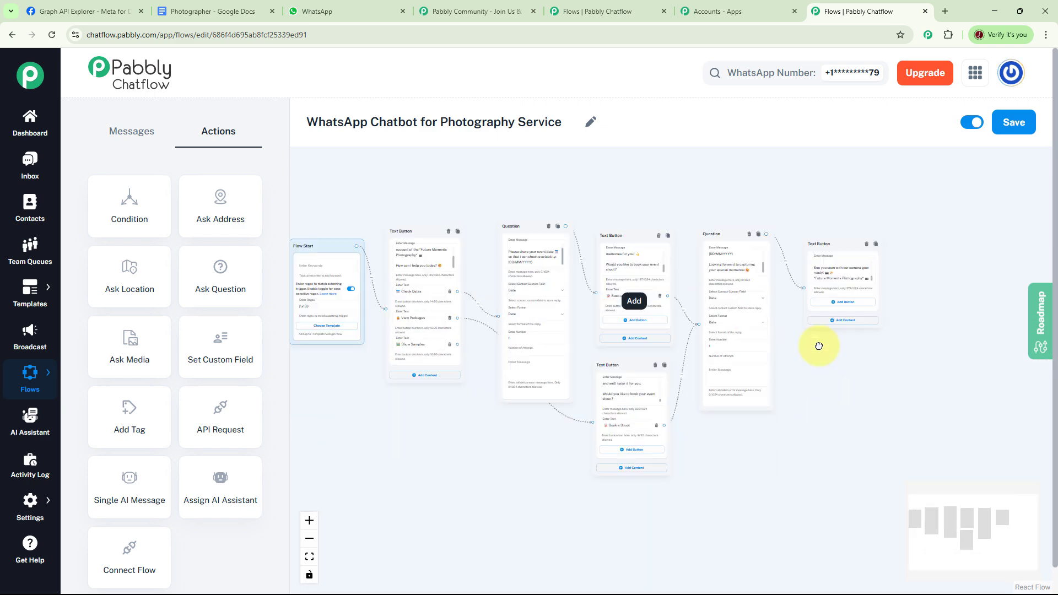
left_click_drag(585, 382, 583, 420)
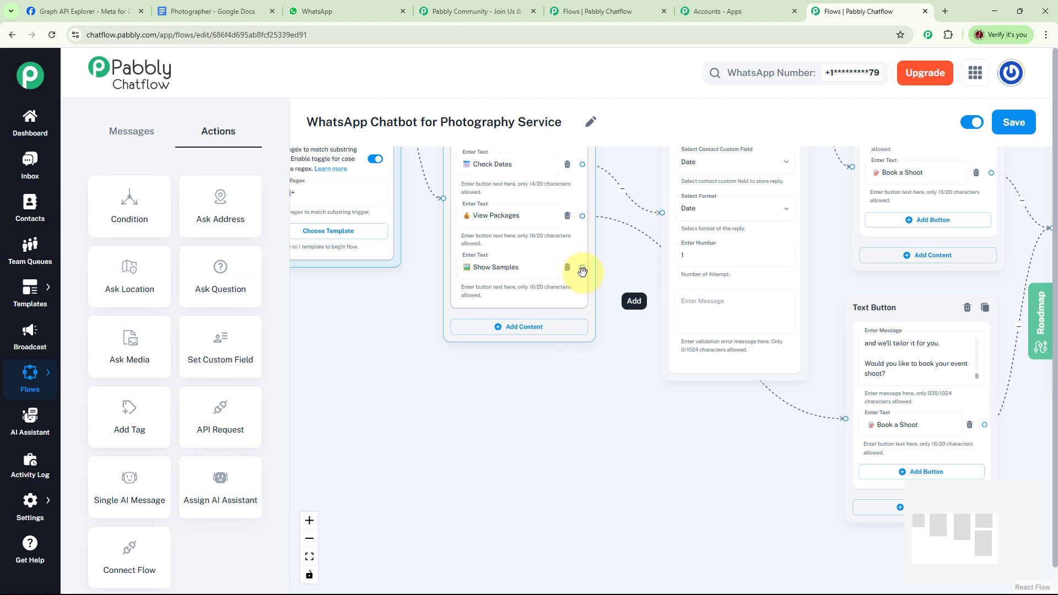
left_click_drag(582, 267, 467, 401)
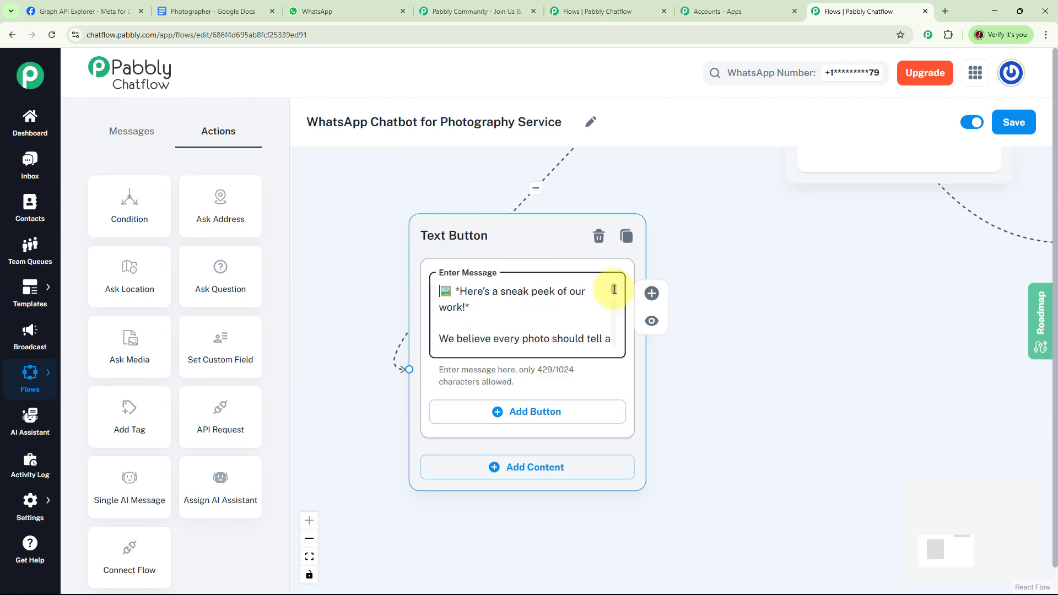
scroll(614, 289, "down", 2)
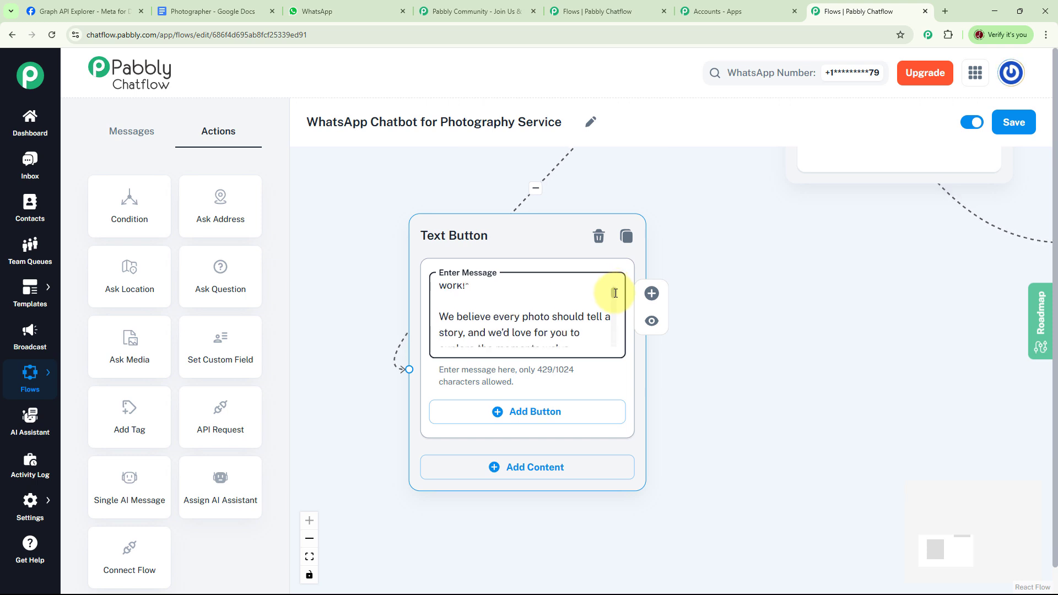
scroll(615, 292, "down", 1)
scroll(616, 296, "down", 1)
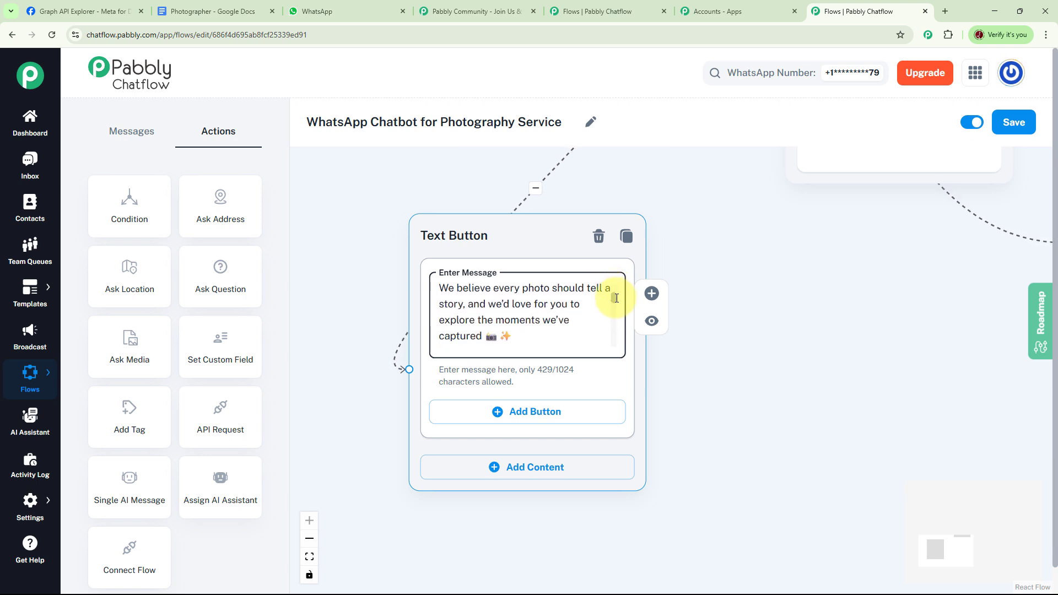
scroll(616, 297, "down", 5)
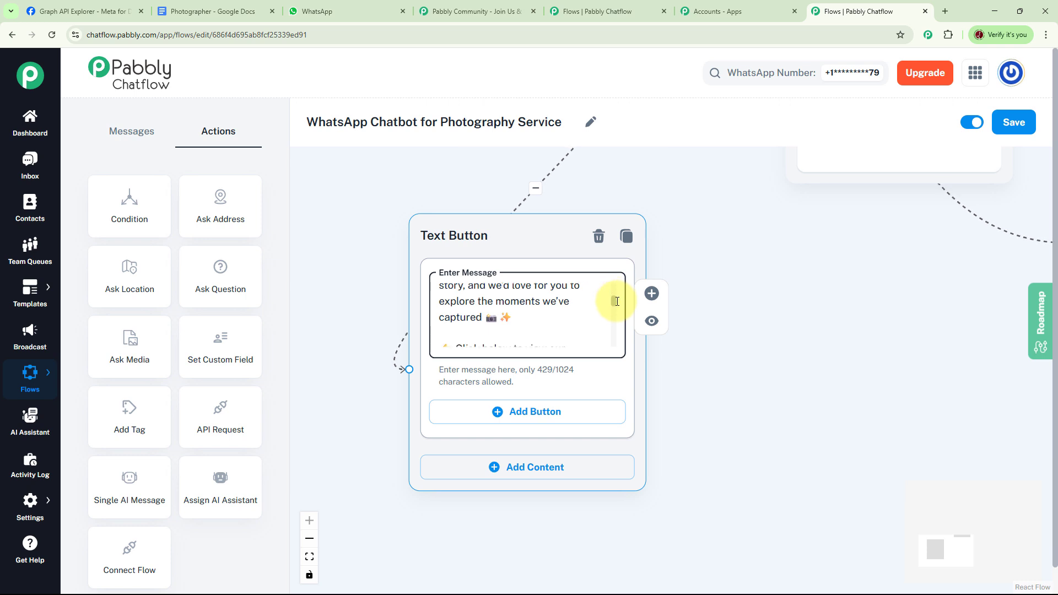
left_click_drag(618, 311, 622, 332)
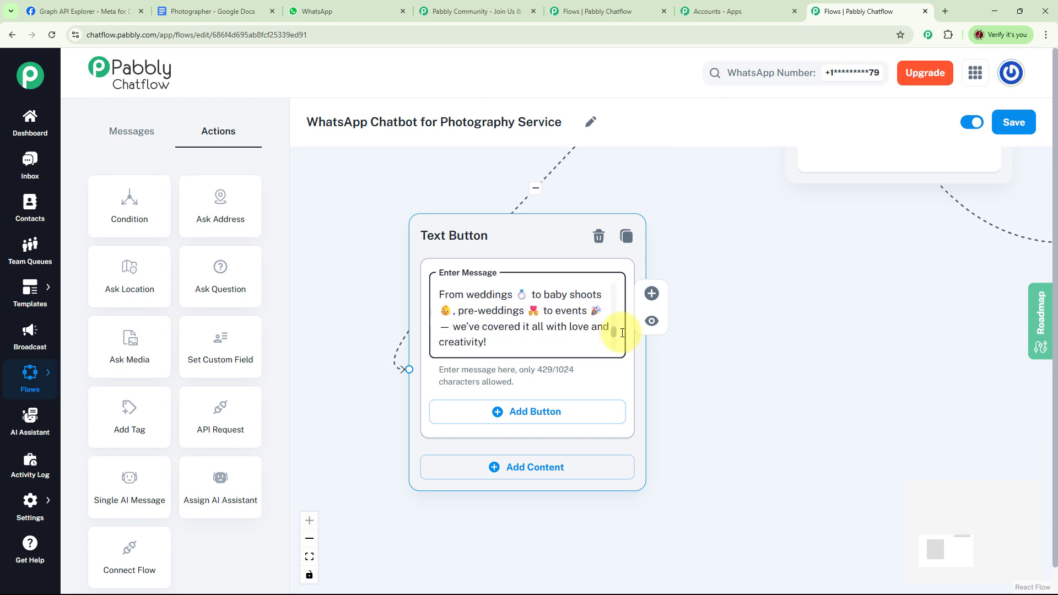
left_click_drag(622, 333, 617, 340)
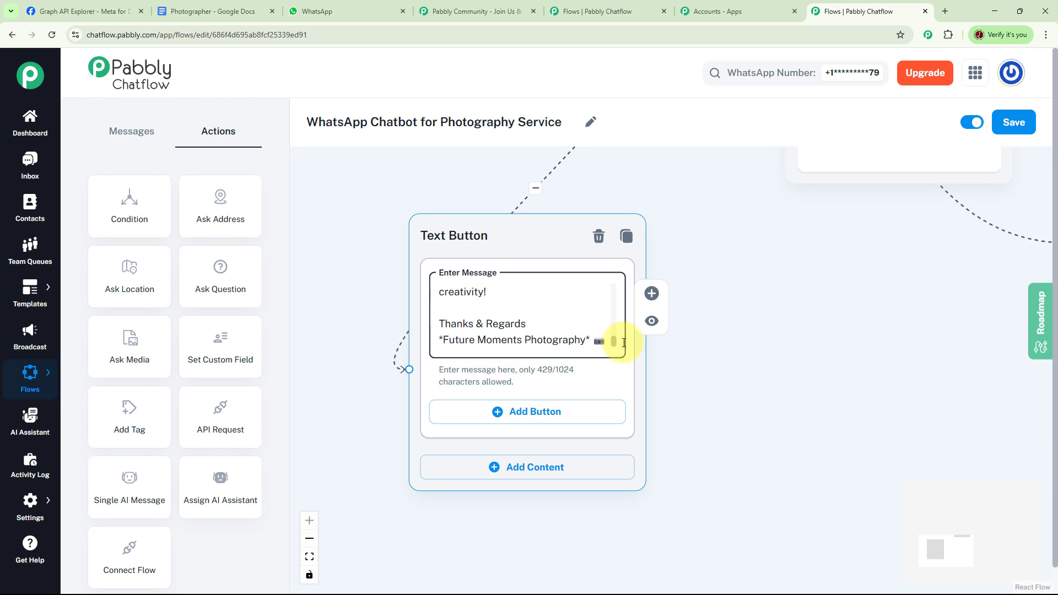
Step: Bring the complete photography chatbot flow into view and save it
left_click(743, 347)
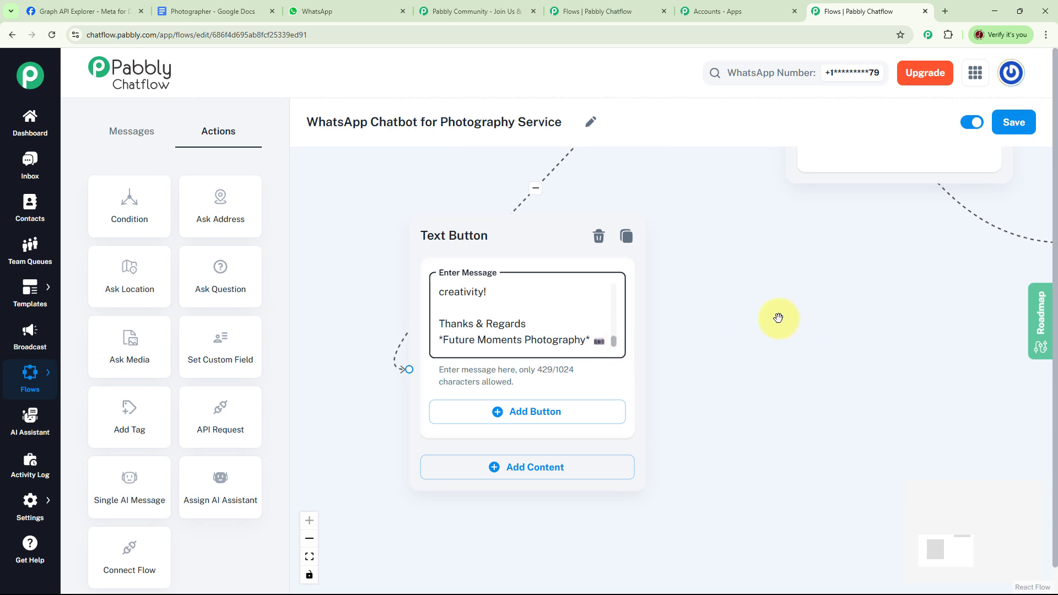
scroll(786, 321, "down", 8)
left_click_drag(773, 377, 575, 513)
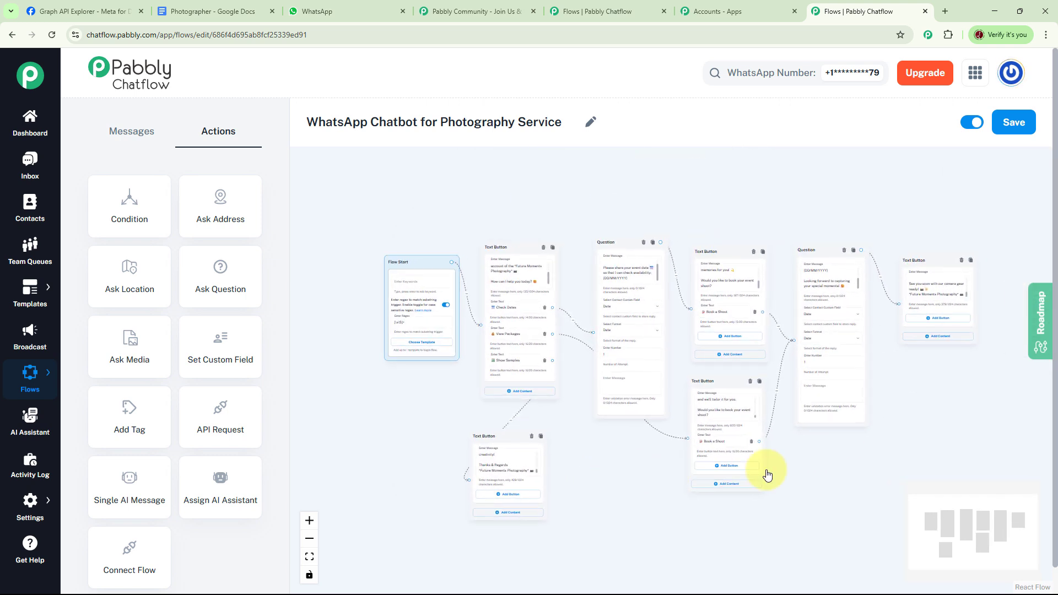
left_click(1023, 126)
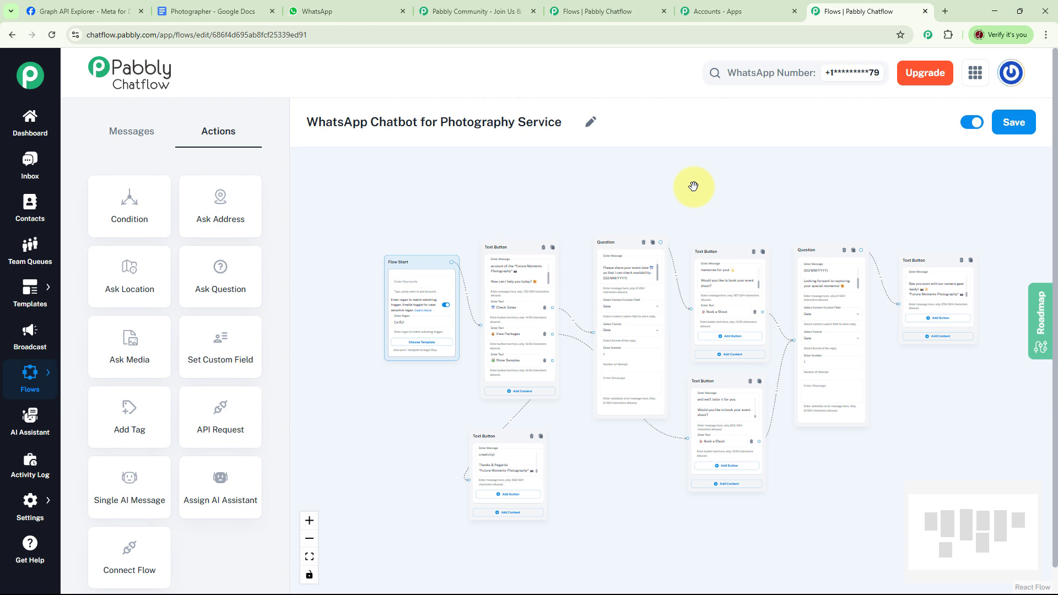
Step: Switch to WhatsApp and clear the Future Moments Photography chat
left_click(353, 13)
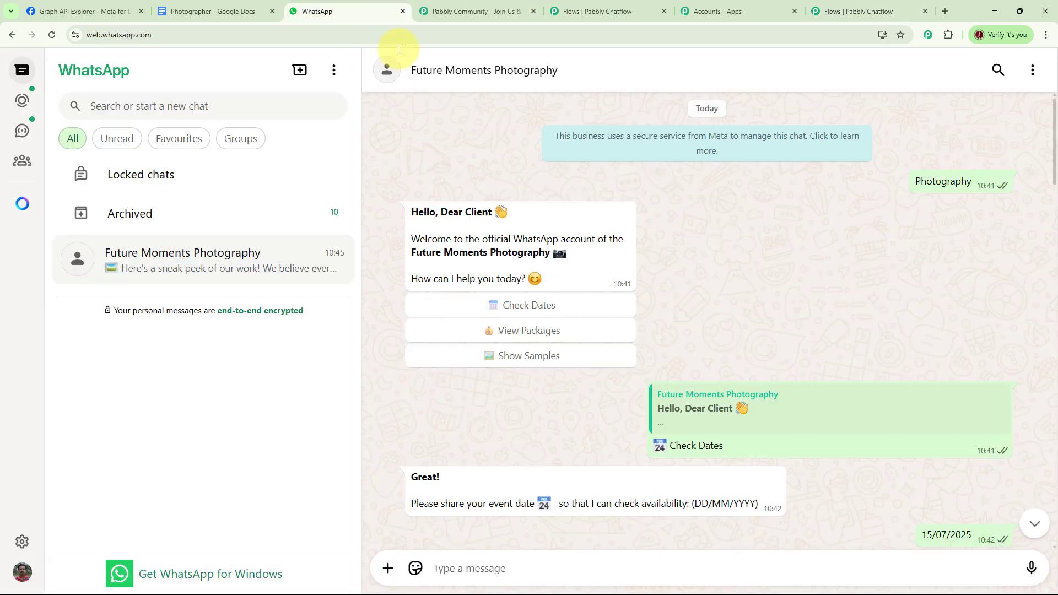
left_click(1032, 70)
left_click(968, 310)
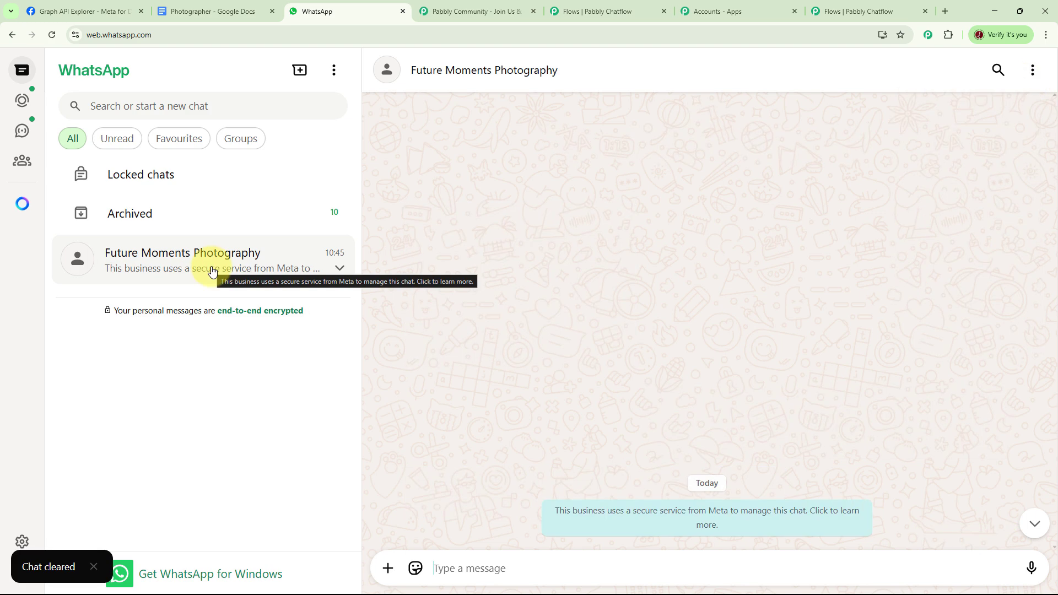
Step: Send the message "Booking" to Future Moments Photography to trigger the chatbot flow
left_click(508, 562)
type("Booking")
key("Return")
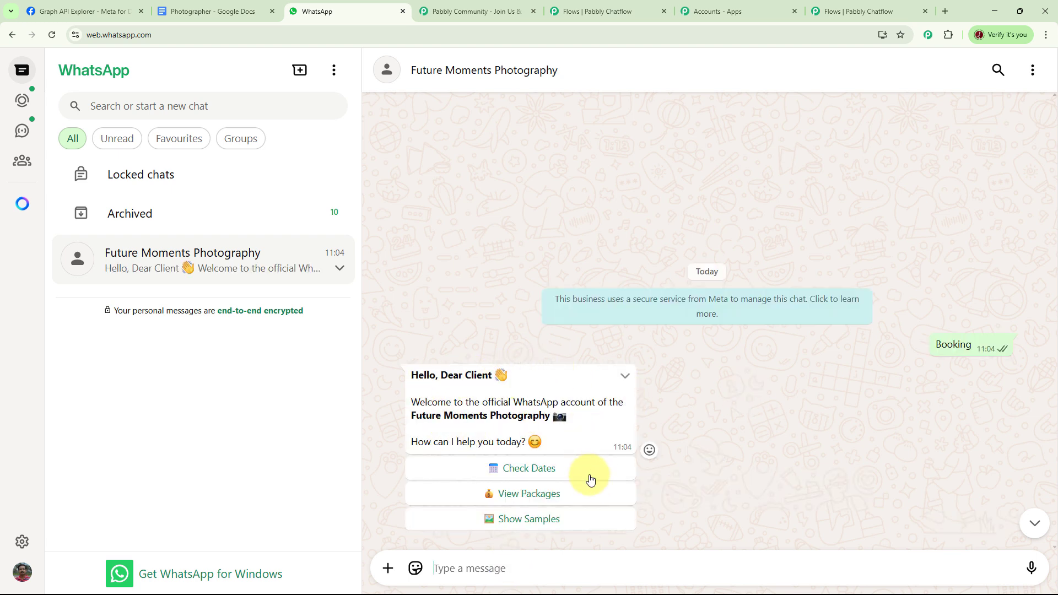
Step: Test the View Packages and Show Samples replies from the chatbot's welcome menu
left_click(554, 496)
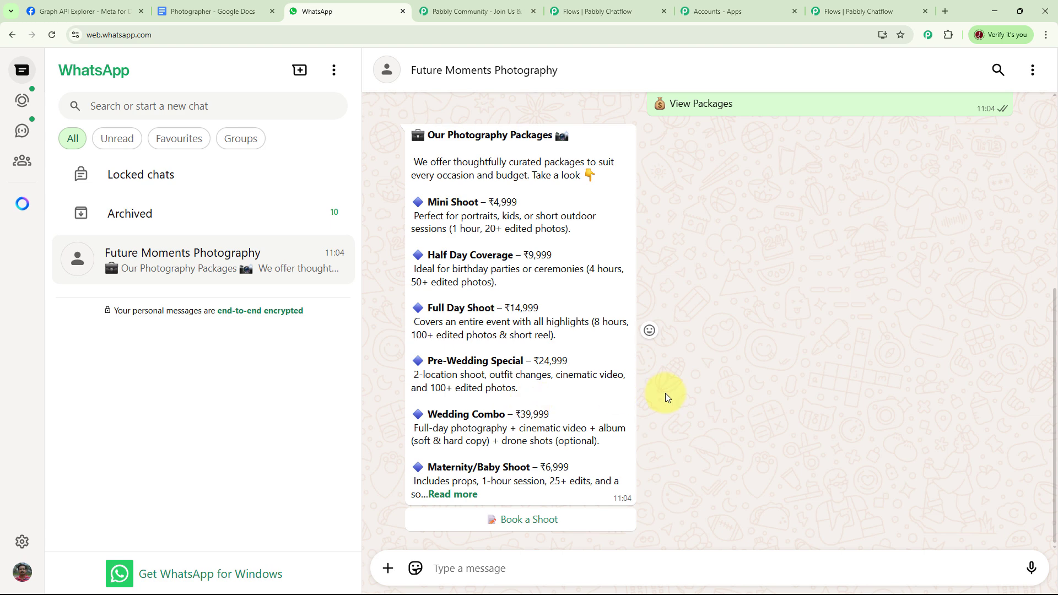
scroll(730, 353, "up", 4)
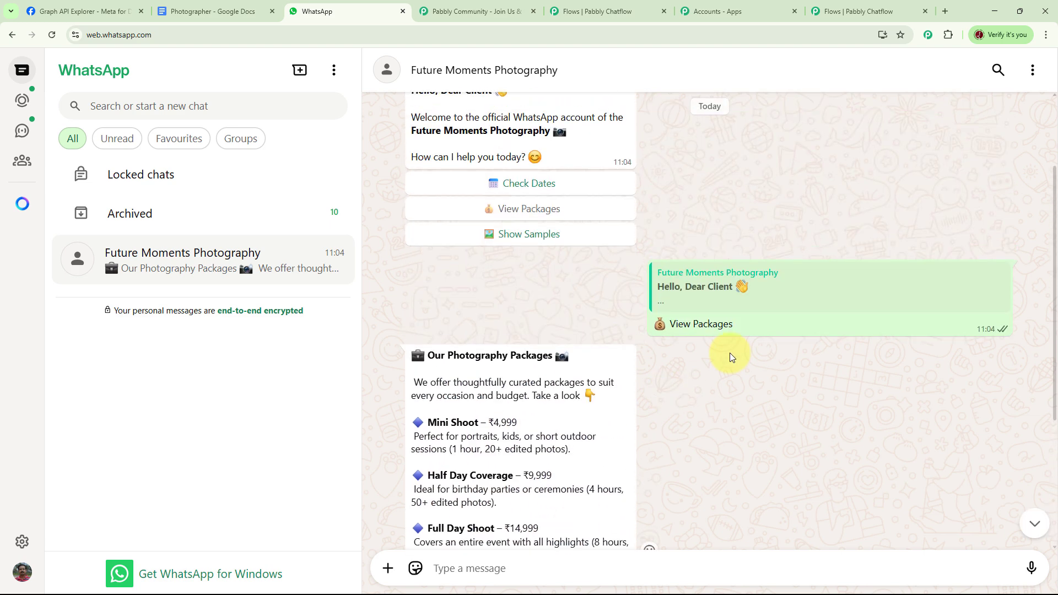
left_click(539, 236)
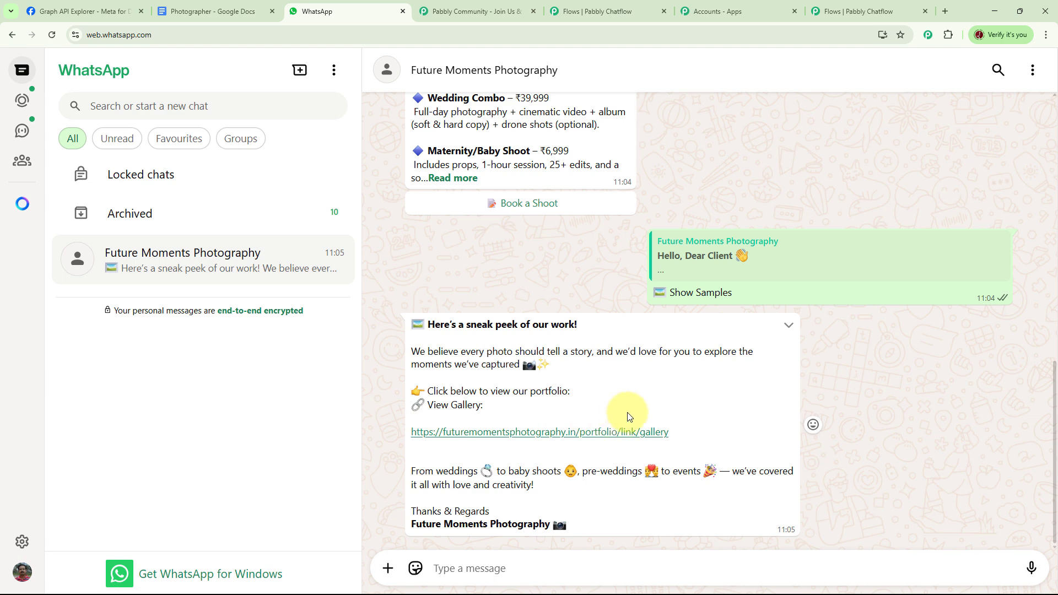
scroll(752, 379, "up", 10)
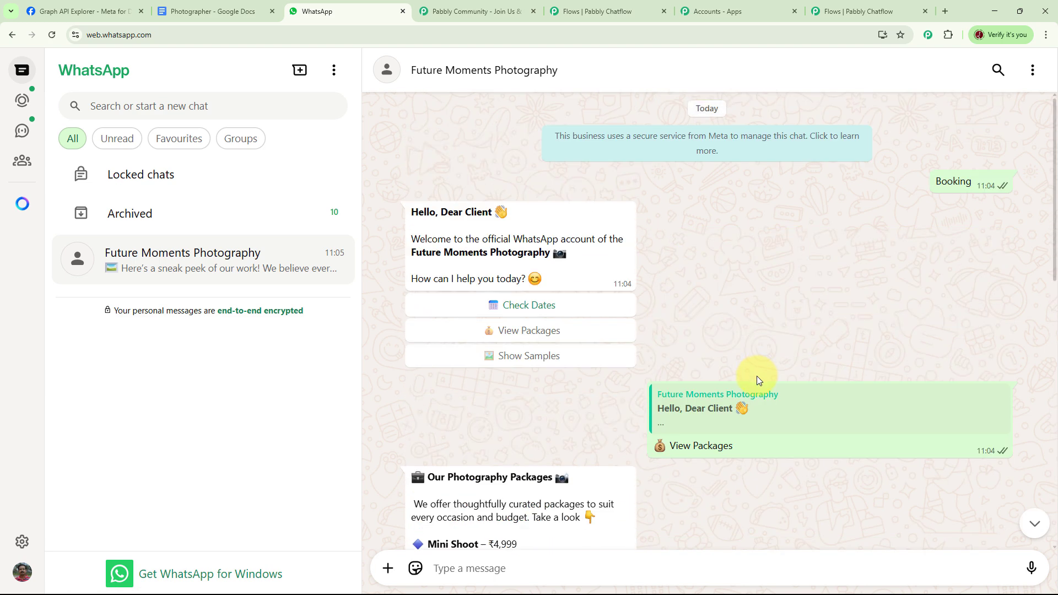
Step: Test the Check Dates option and answer the event-date question with 20/07/2025
left_click(504, 308)
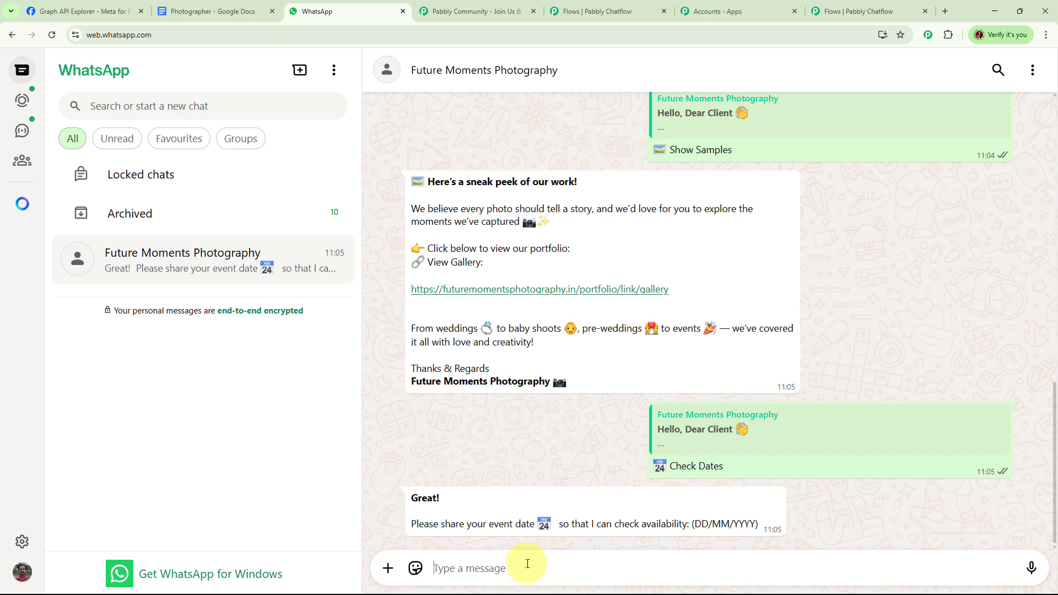
type("20/07/2025")
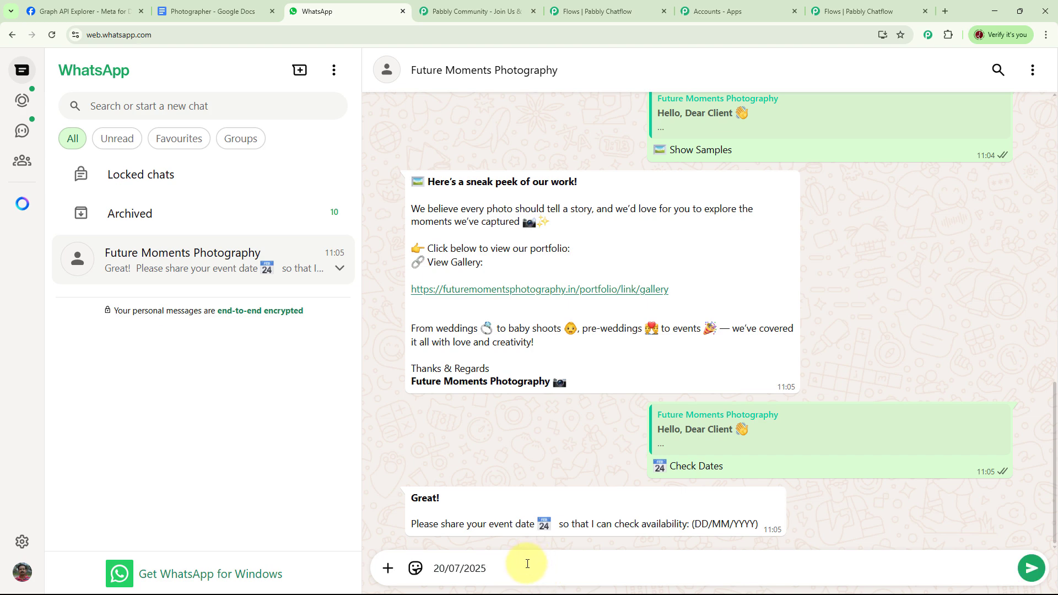
key("Return")
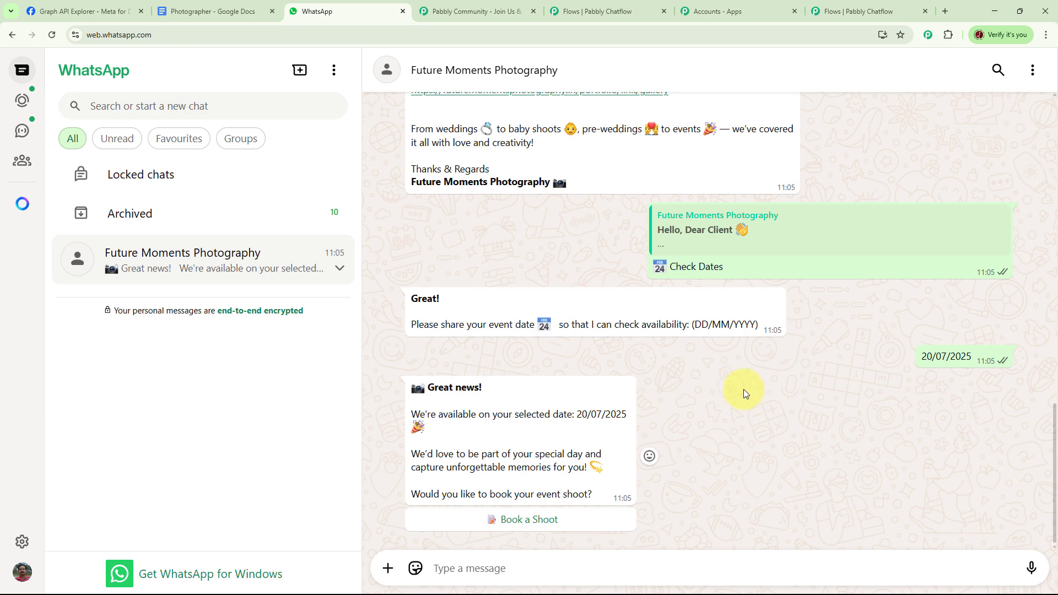
Step: Review the test conversation back to its start and return to the Pabbly Chatflow dashboard
scroll(743, 389, "up", 10)
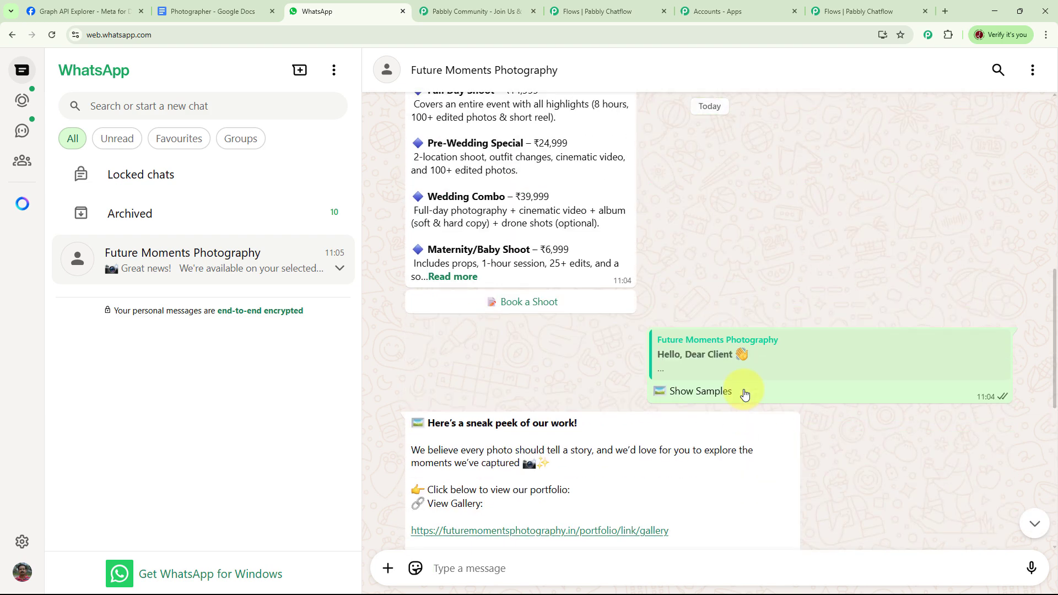
scroll(744, 393, "up", 10)
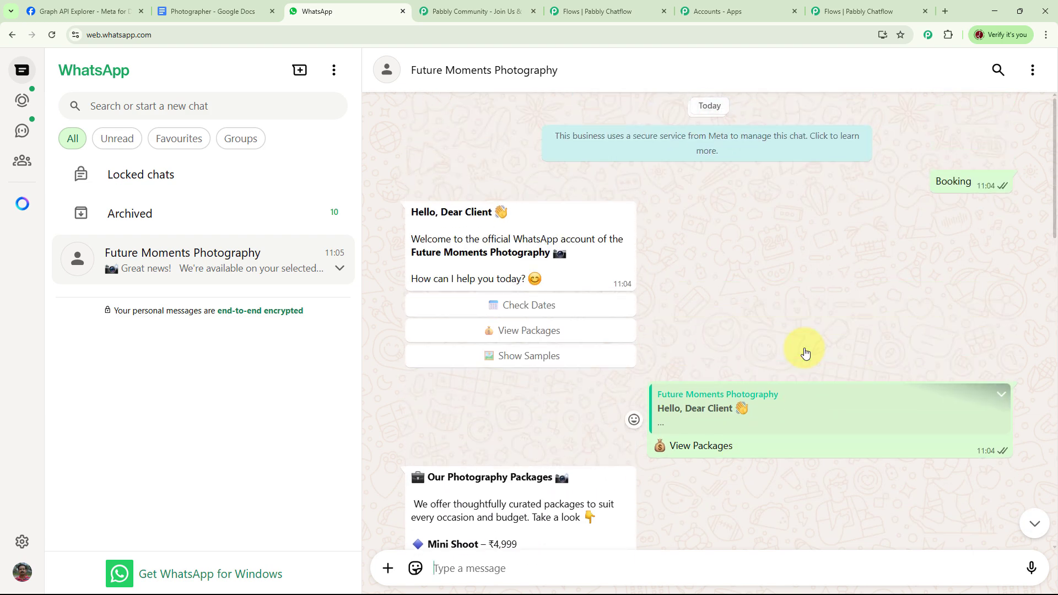
left_click(854, 12)
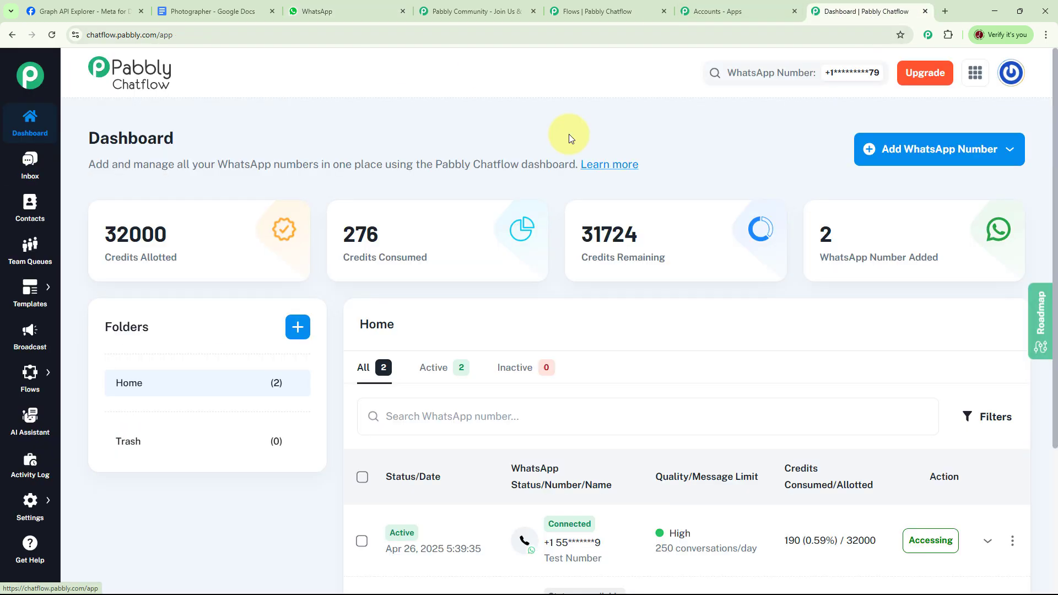